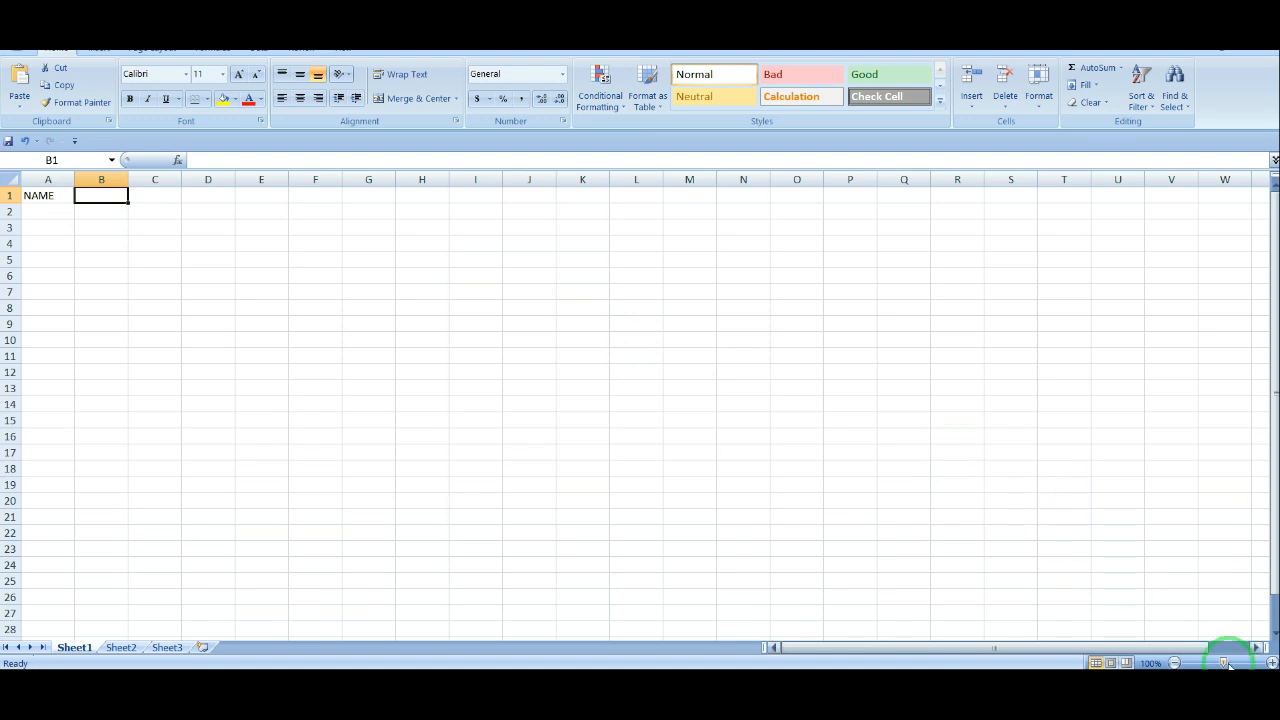
Step: Increase the worksheet zoom to 210%
click(1272, 662)
click(1272, 662)
click(1272, 662)
click(1272, 662)
click(1272, 662)
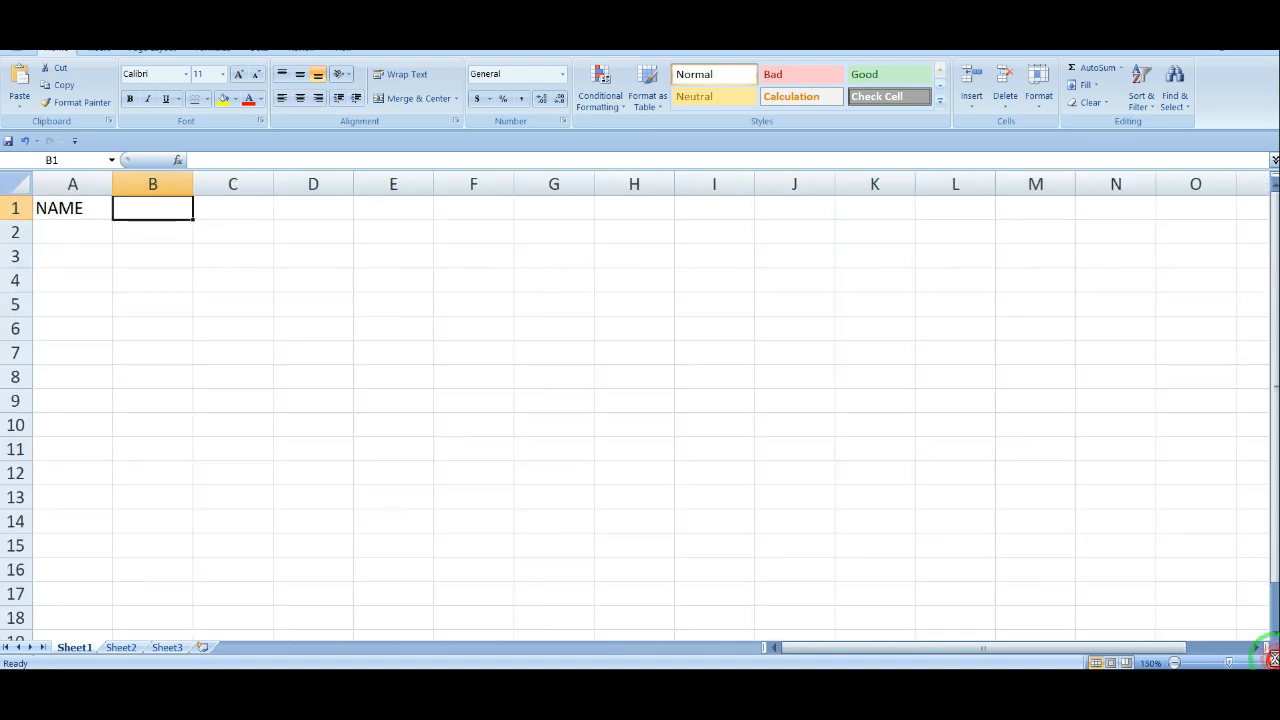
click(1272, 662)
click(1272, 662)
click(1272, 662)
click(1272, 662)
click(1272, 662)
click(1272, 662)
click(1272, 662)
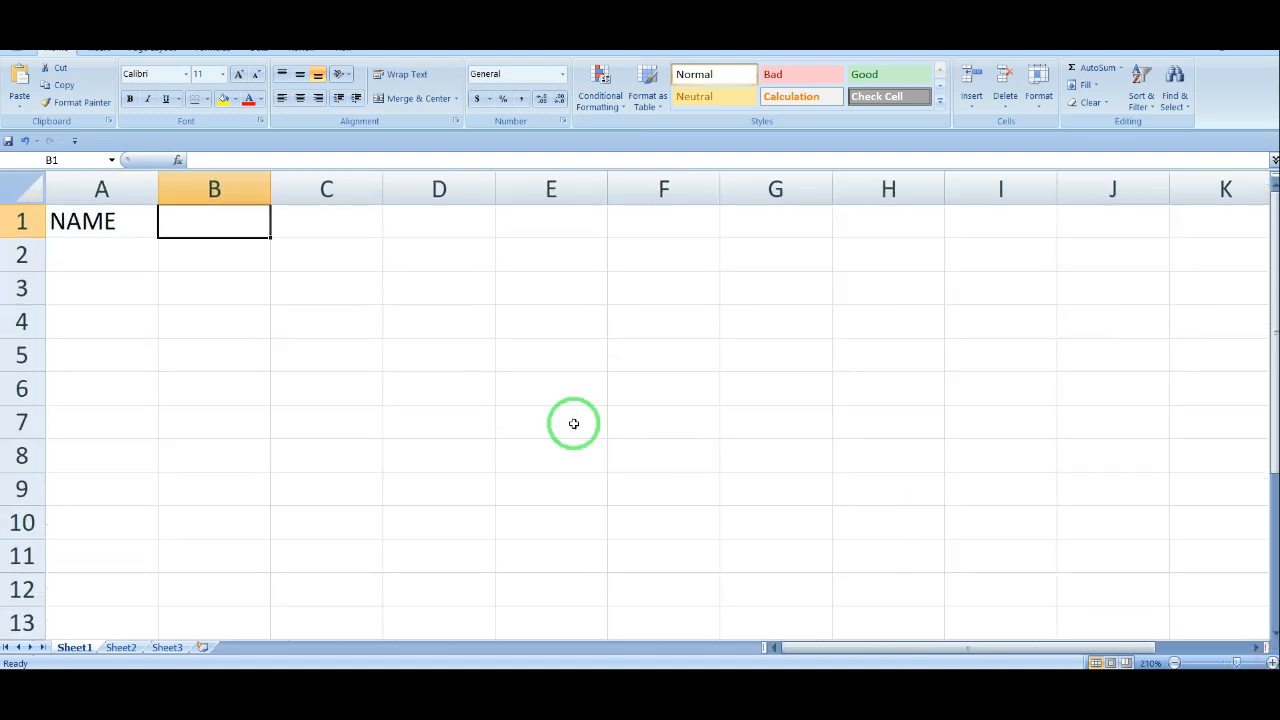
Step: Enter the column headings FATHER'S NAME, MOHTER'S NAME and CLASS in cells B1, C1 and D1
text(FAH)
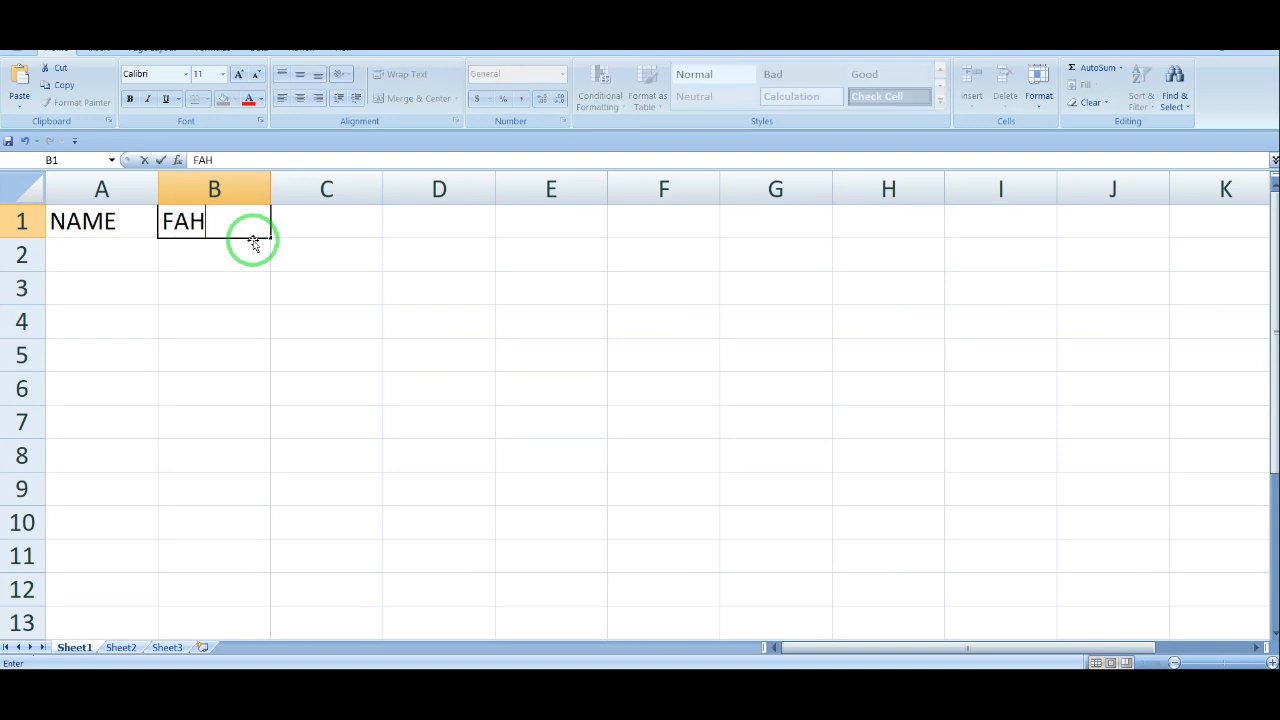
key(BackSpace)
text(THER'S NAME)
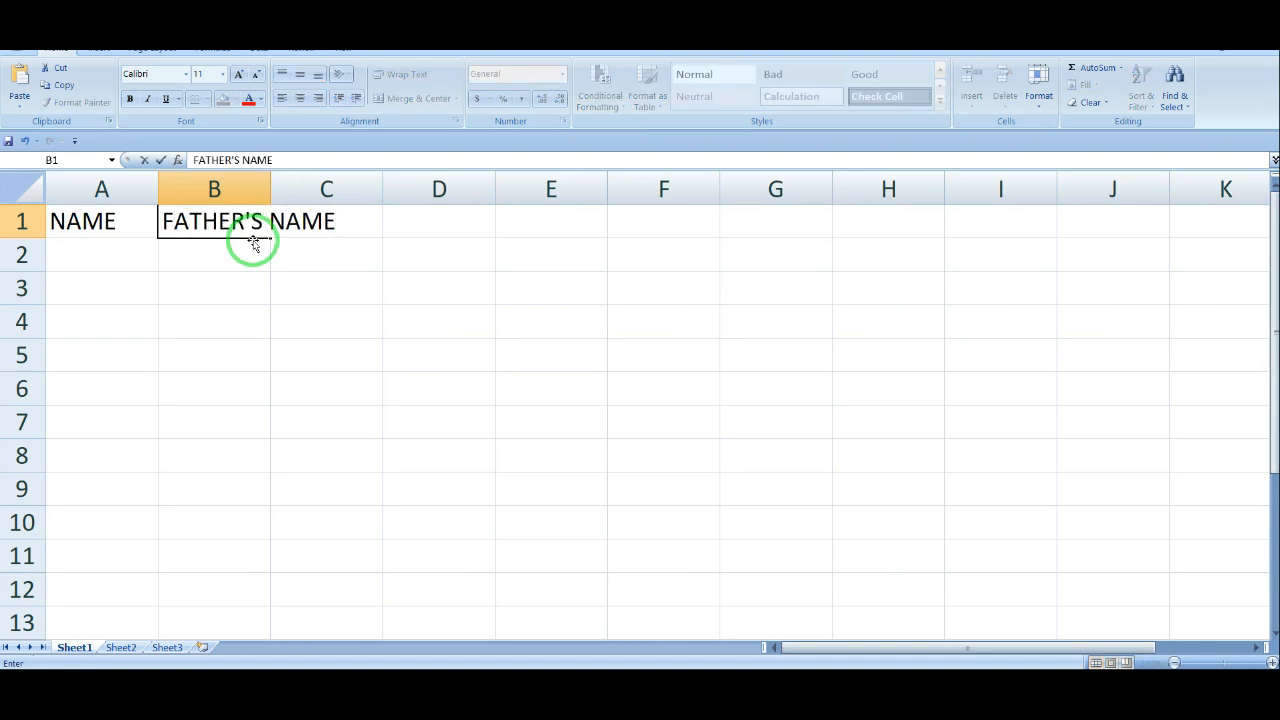
key(Tab)
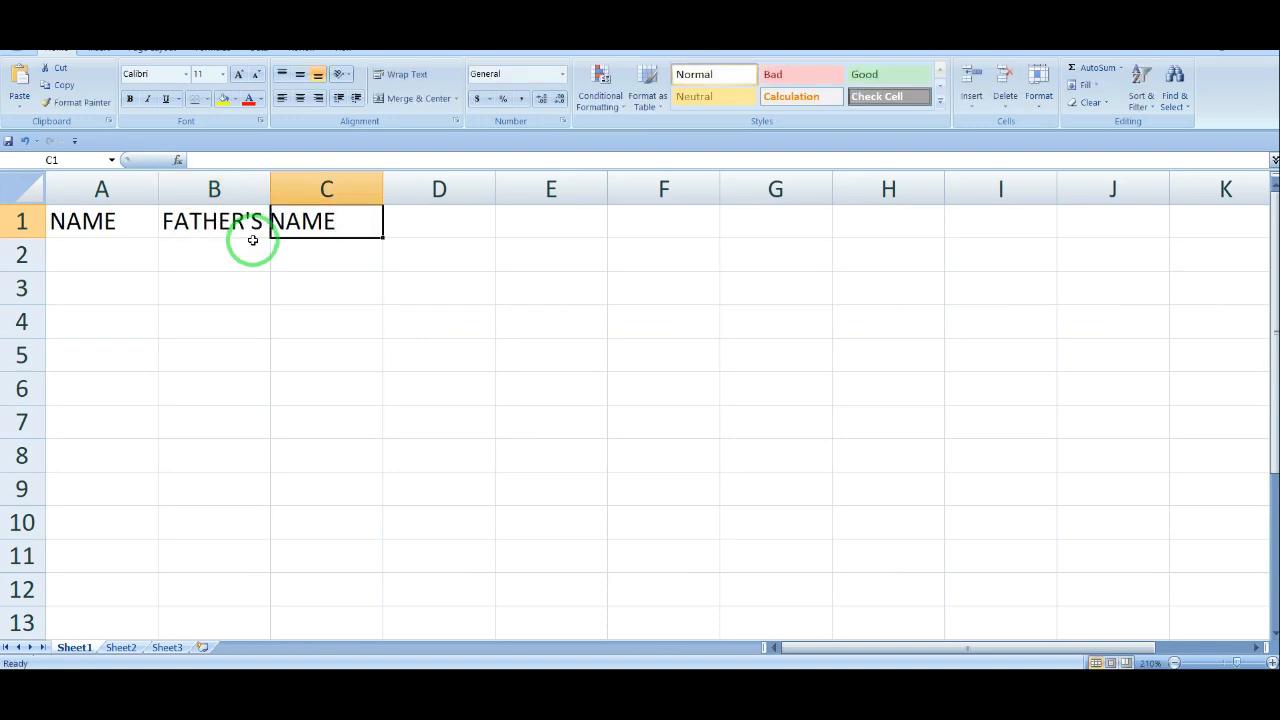
text(MOHTERS)
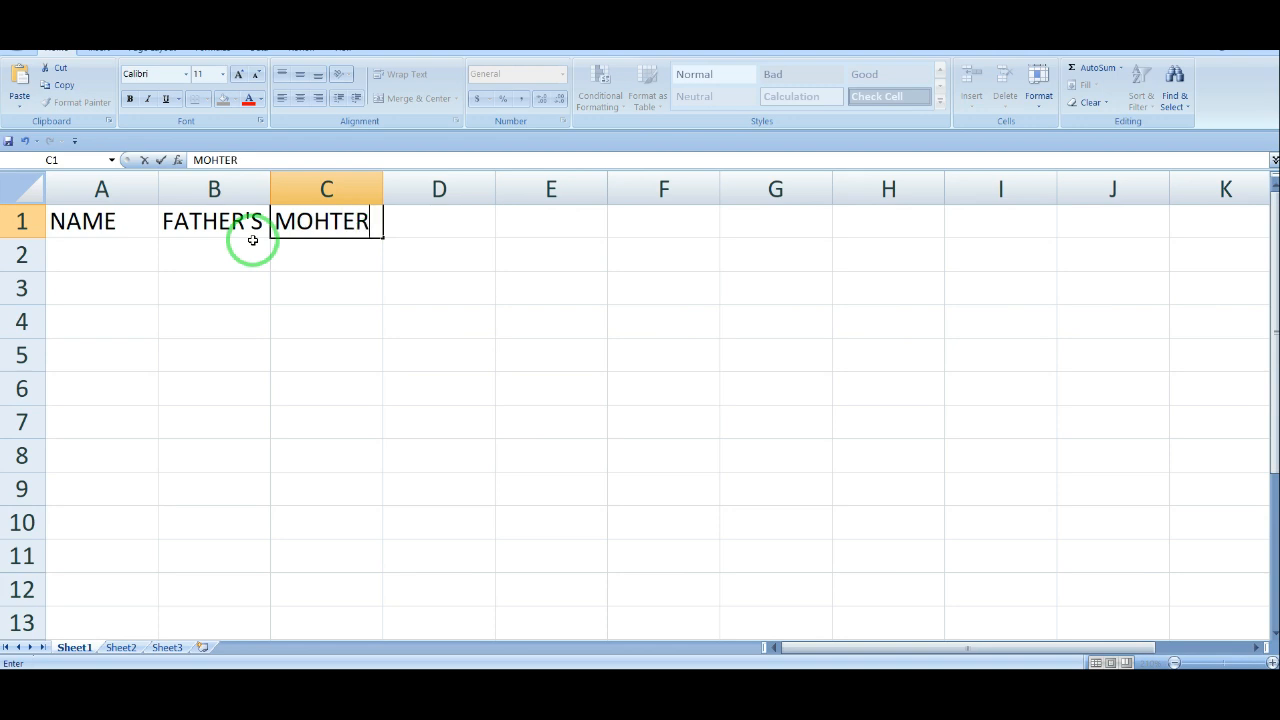
key(BackSpace)
key(BackSpace)
text(R'S NAME)
key(Tab)
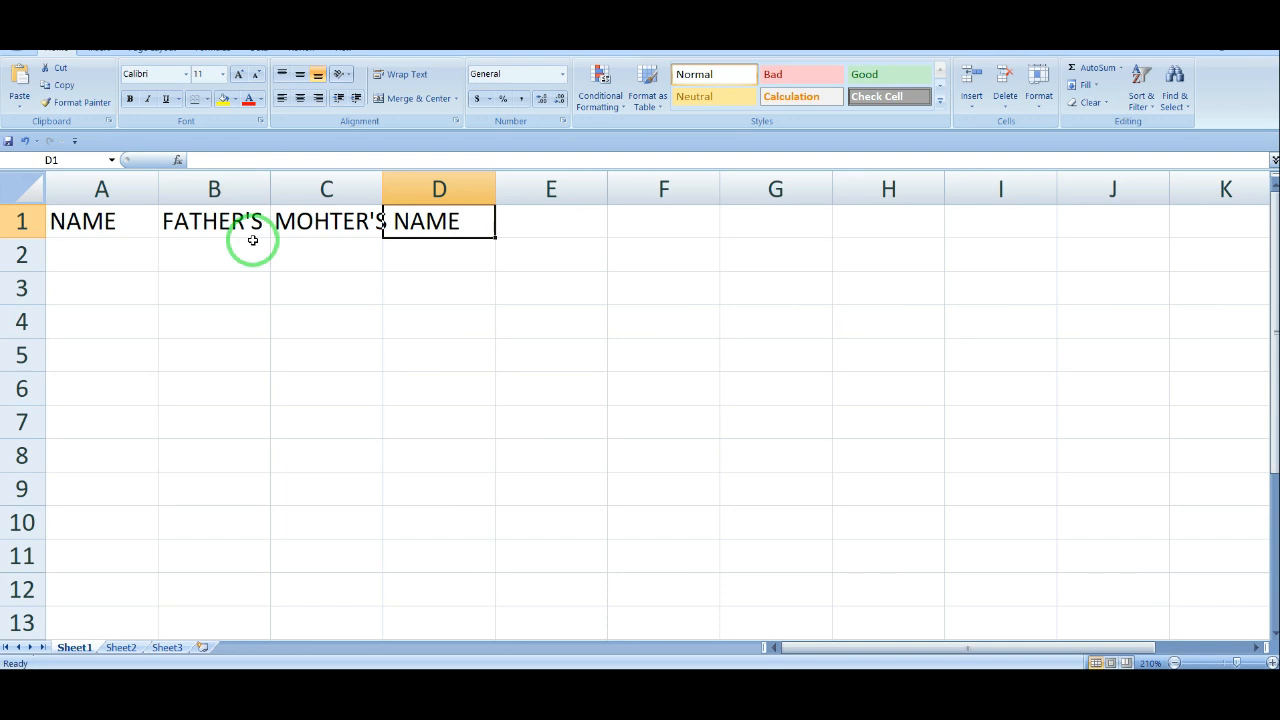
text(CLASS)
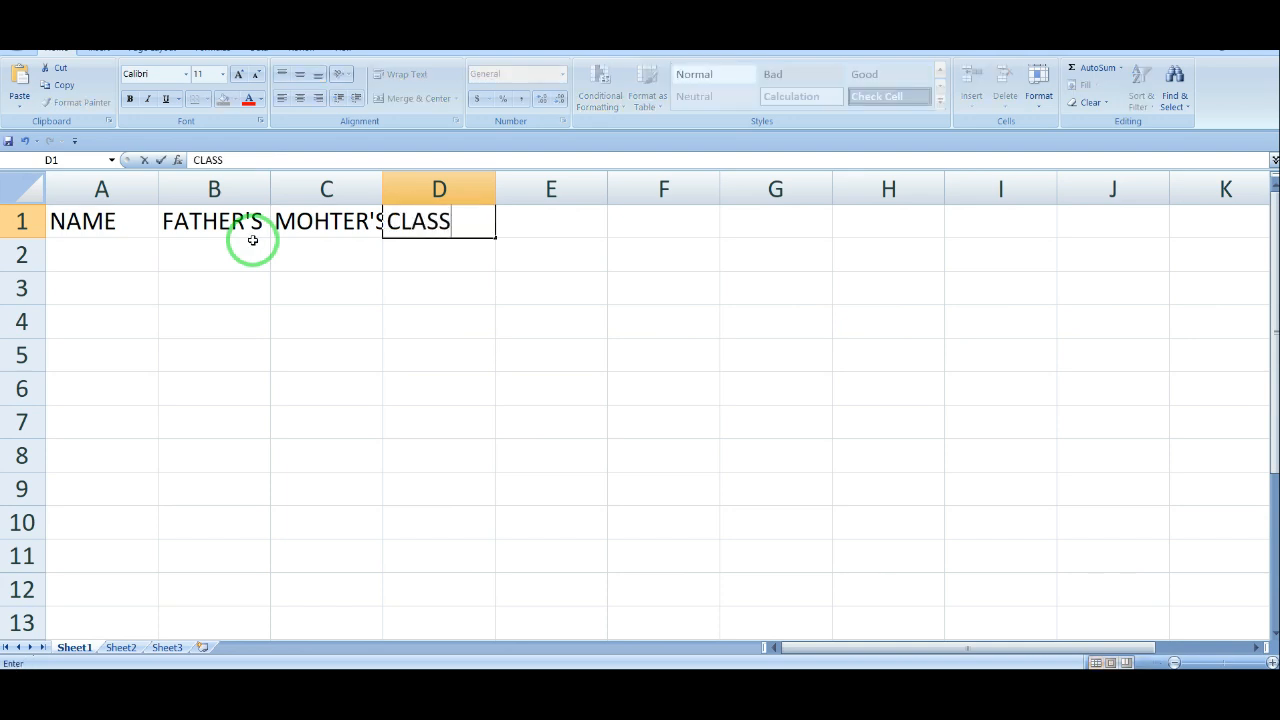
key(Tab)
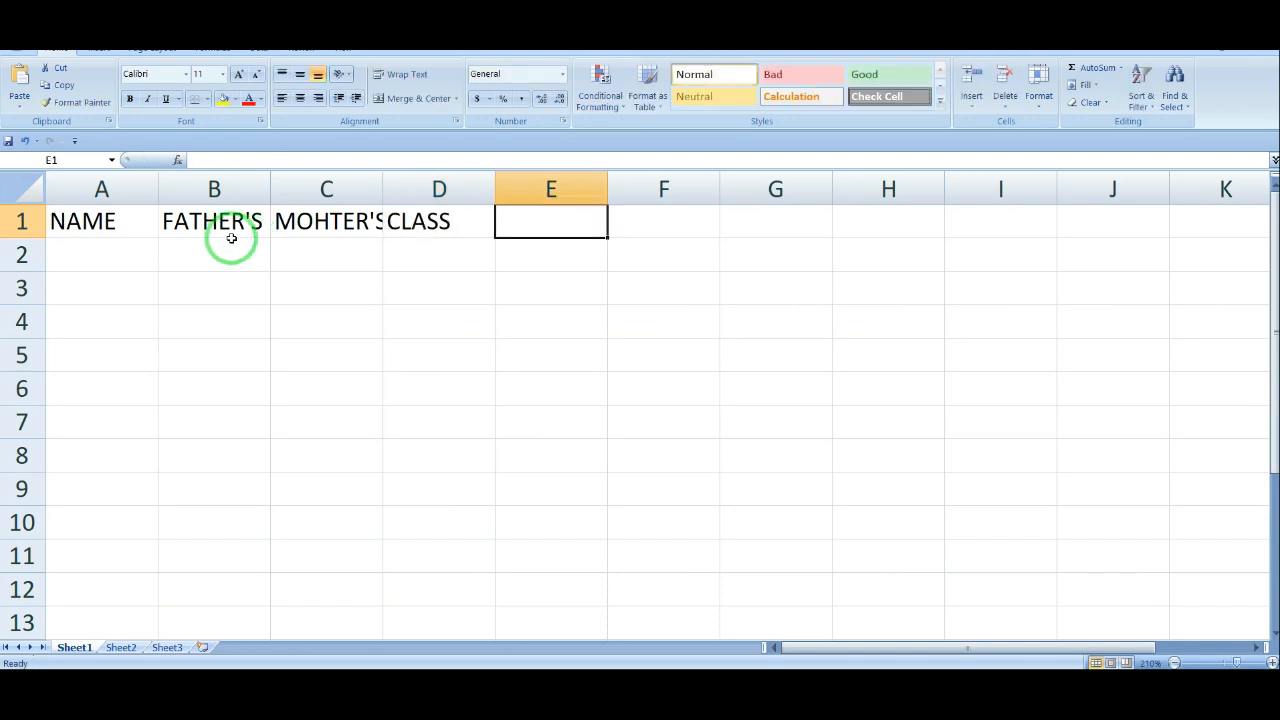
Step: Widen column B to fit its whole heading and auto-fit columns C and D to their headings
mouse_move(155, 194)
mouse_down()
mouse_move(120, 194)
mouse_move(160, 194)
mouse_up()
drag(271, 193, 354, 191)
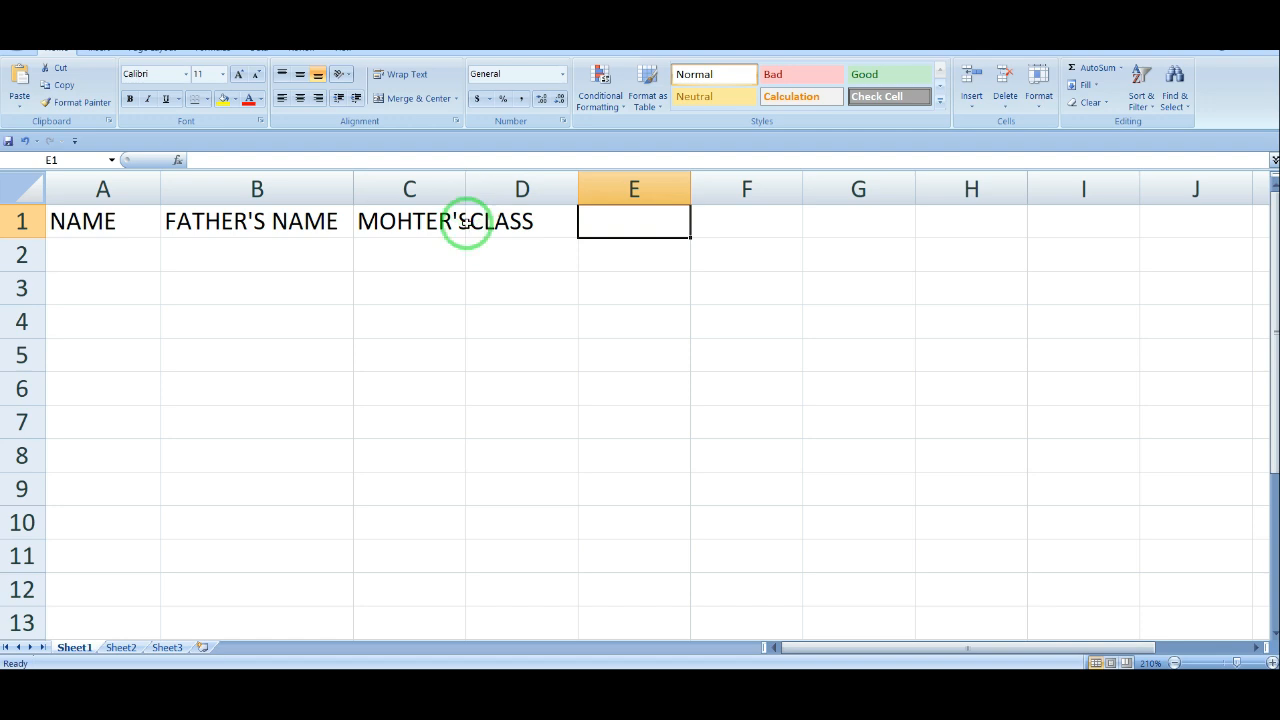
drag(464, 195, 464, 195)
double_click(464, 195)
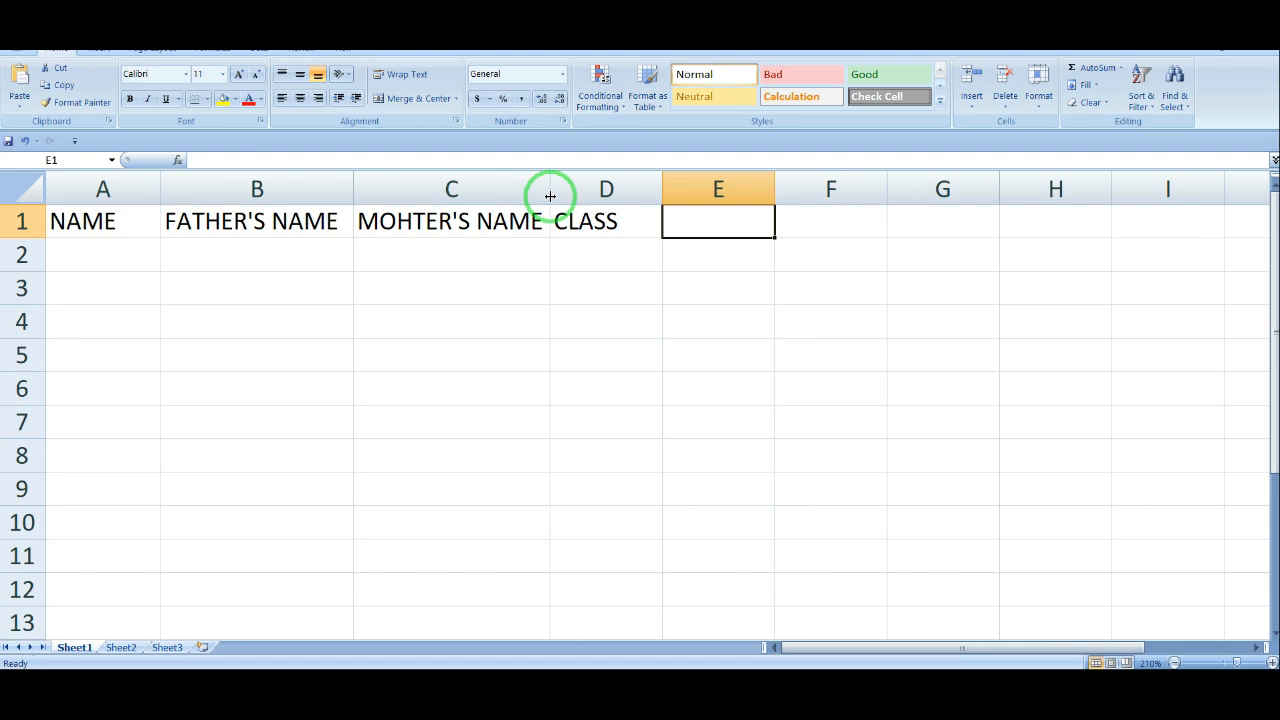
double_click(662, 190)
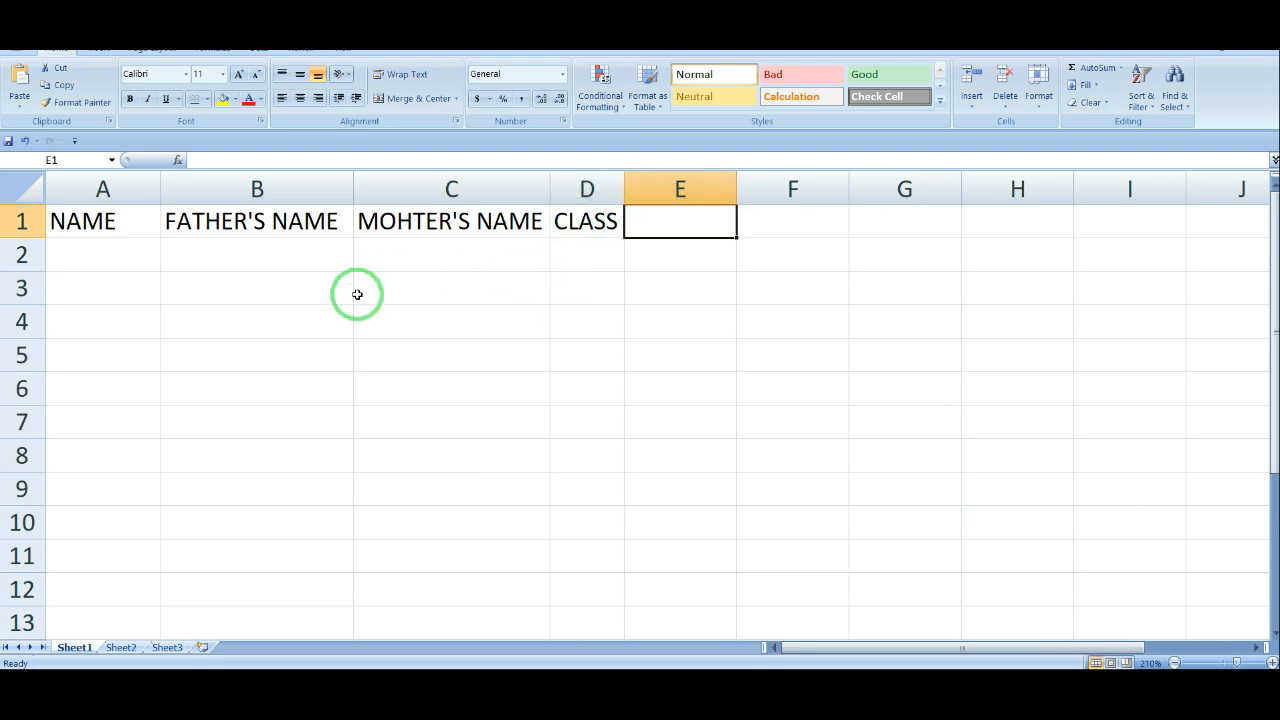
Step: Enter the student's full name in A2 and auto-fit column A to its contents
click(128, 270)
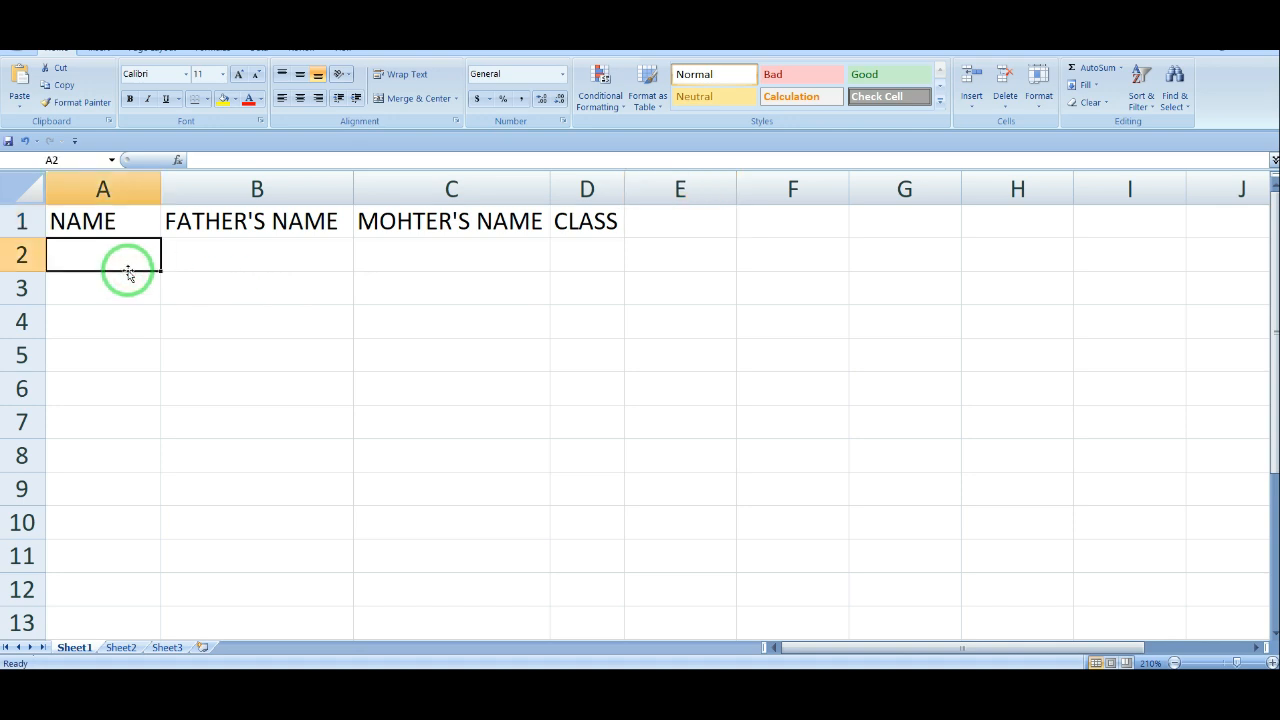
text(RANI)
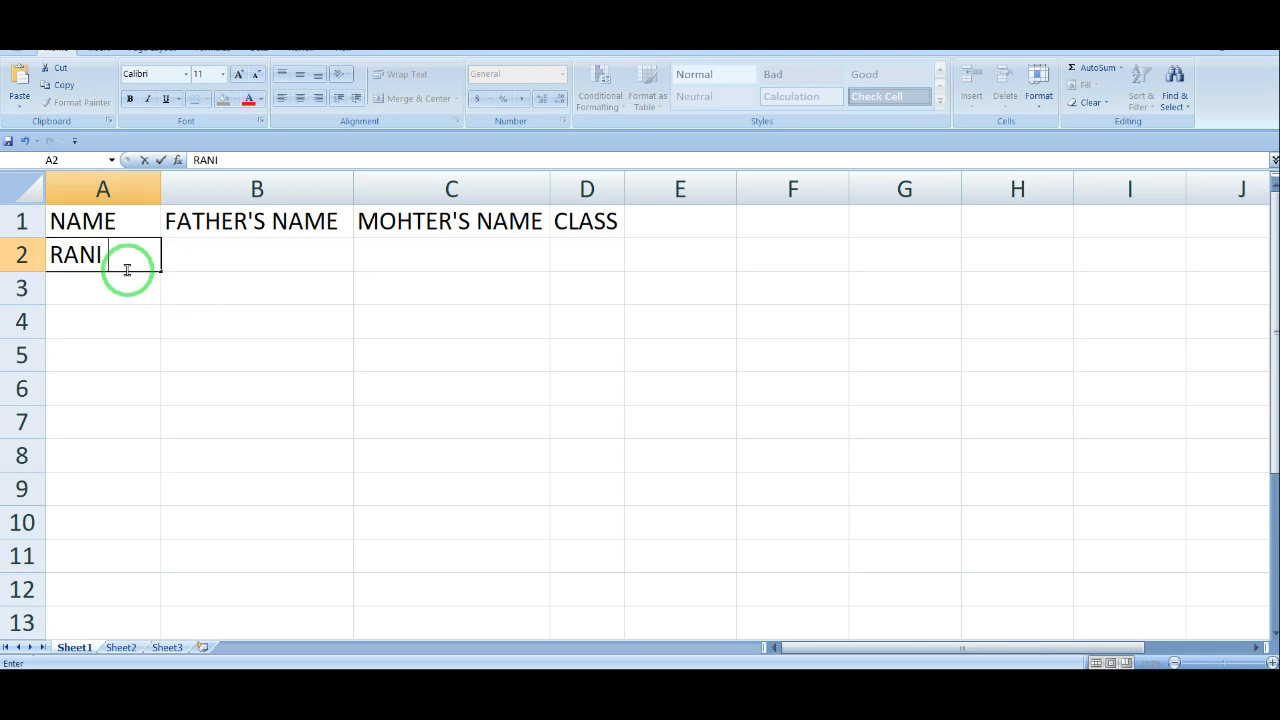
text( KUMARI)
key(Tab)
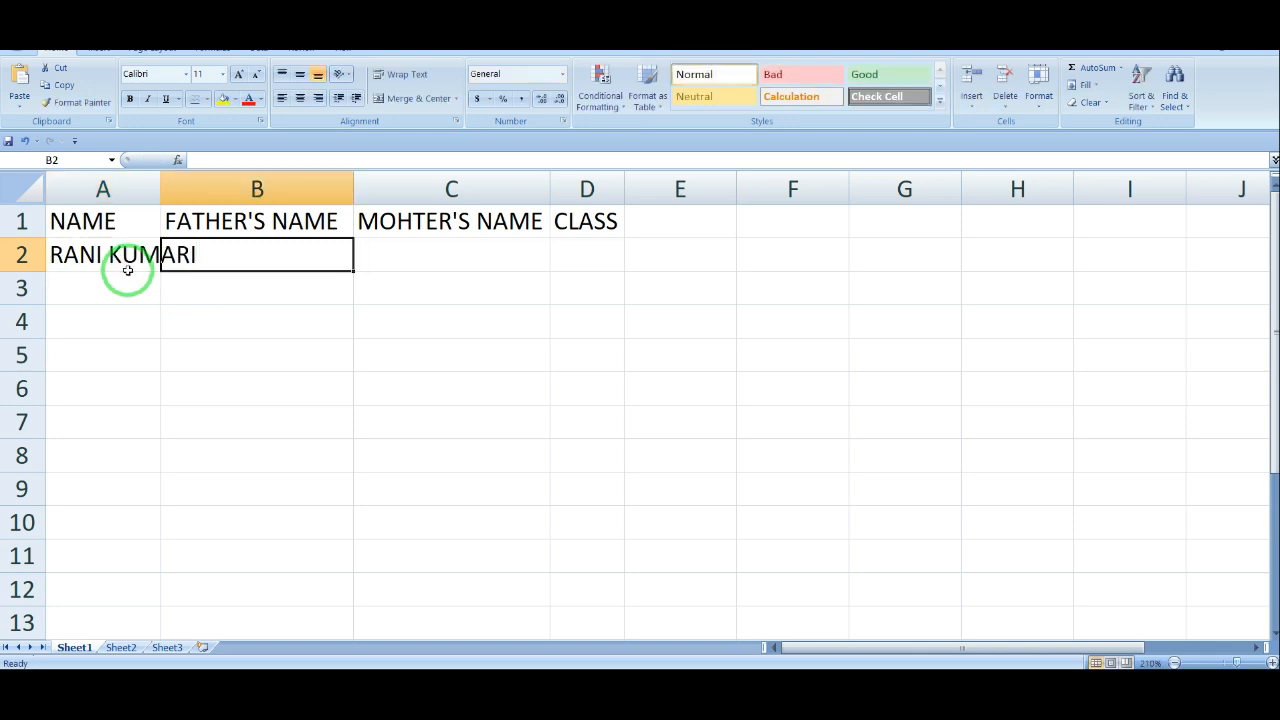
click(107, 221)
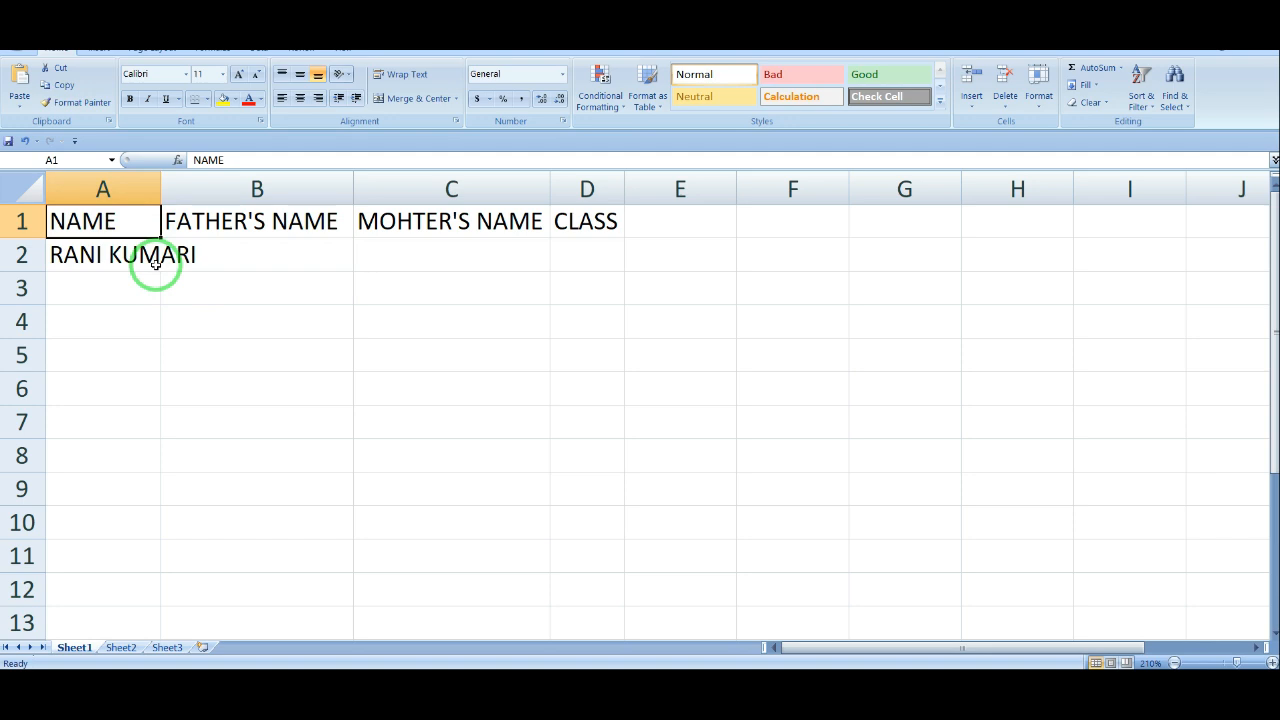
double_click(160, 191)
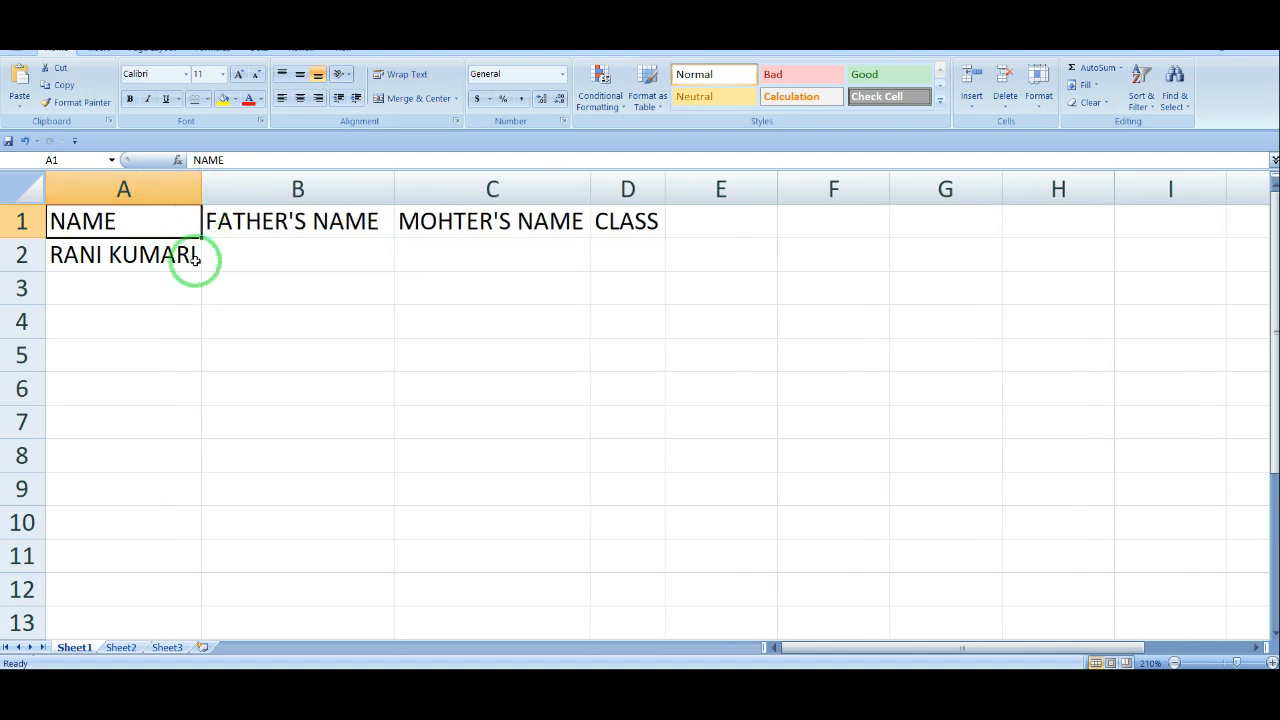
click(164, 265)
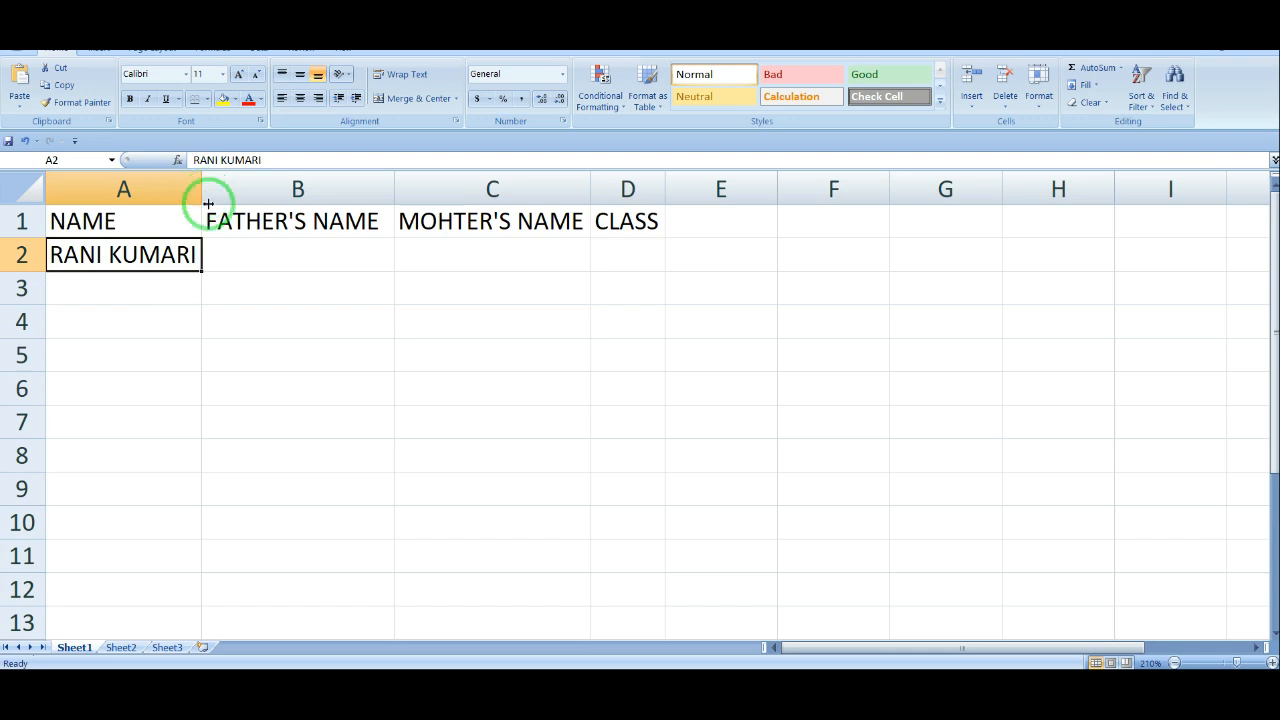
Step: Complete row 2 with the father's full name in B2, the mother's full name in C2 and 7TH in D2
click(288, 264)
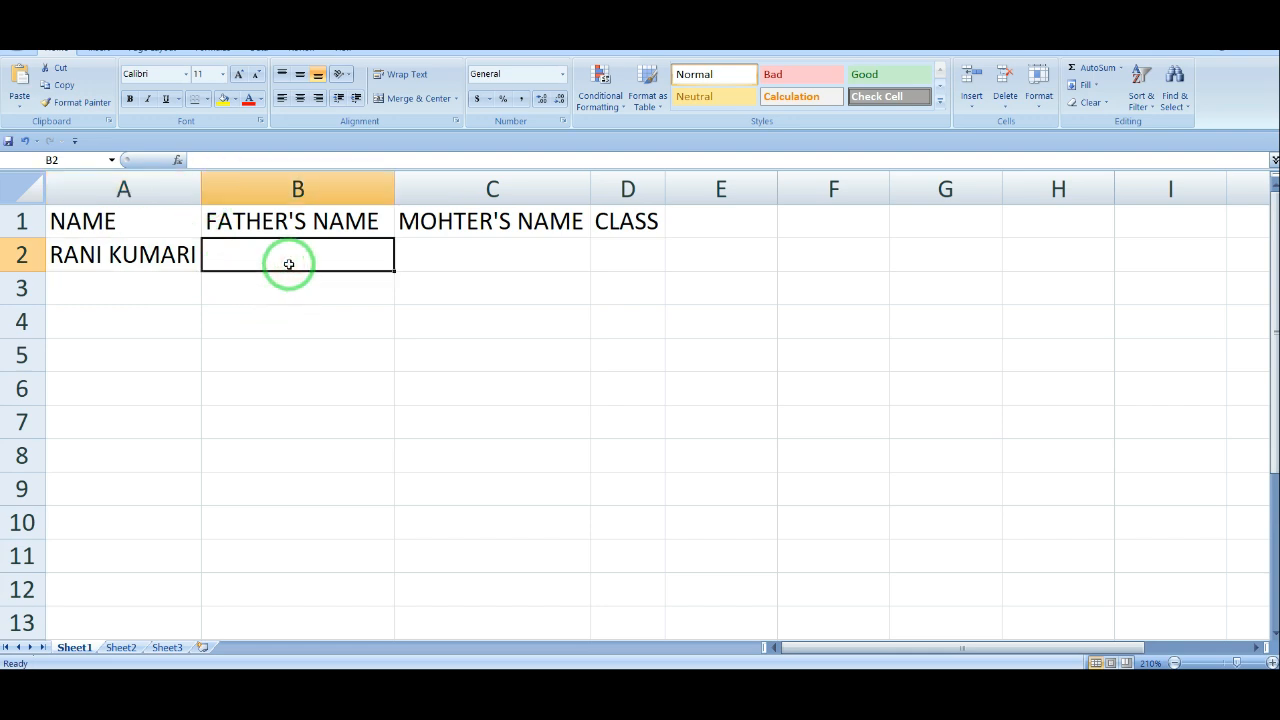
text(RAMESH KUMAR)
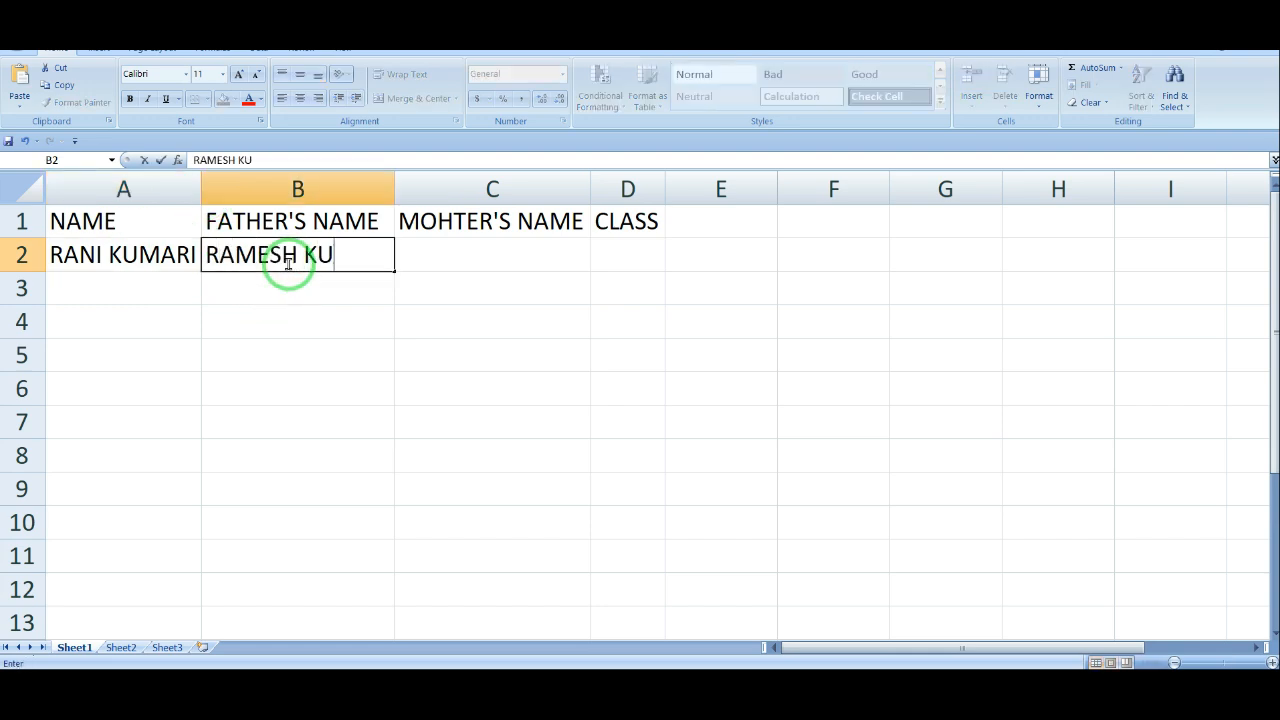
key(Tab)
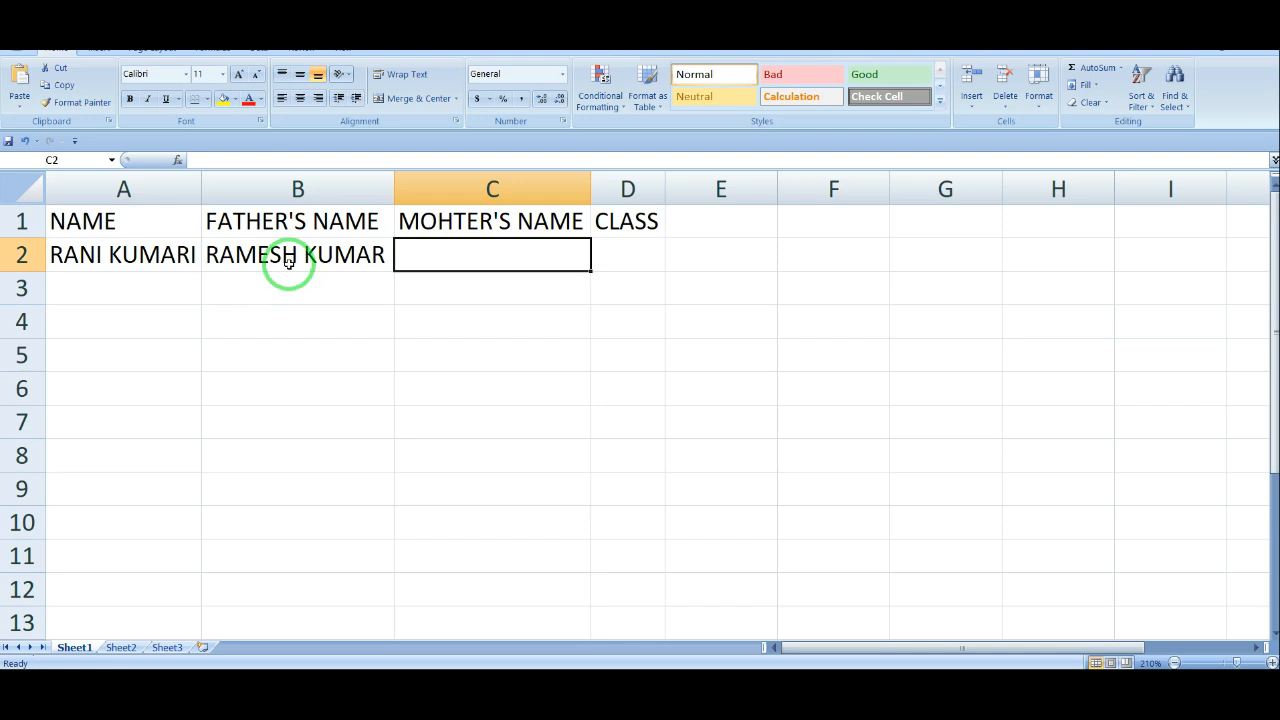
text(GITA)
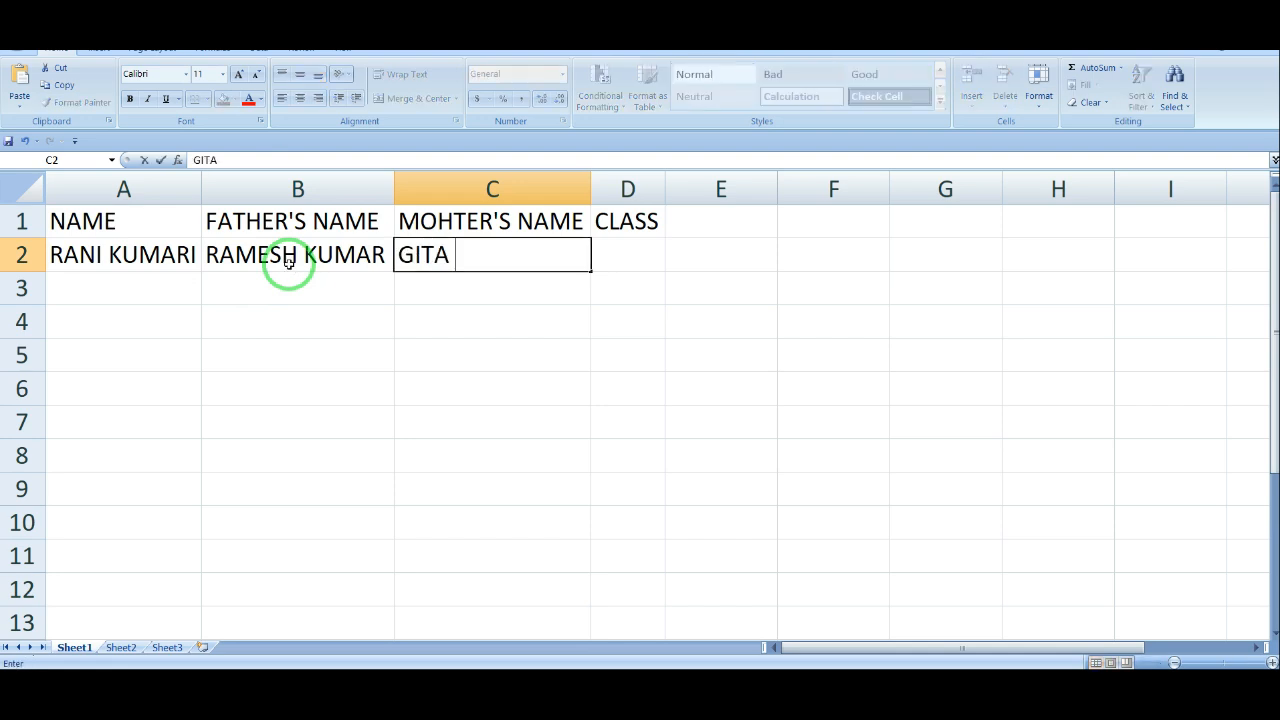
text( KUMARI)
key(Tab)
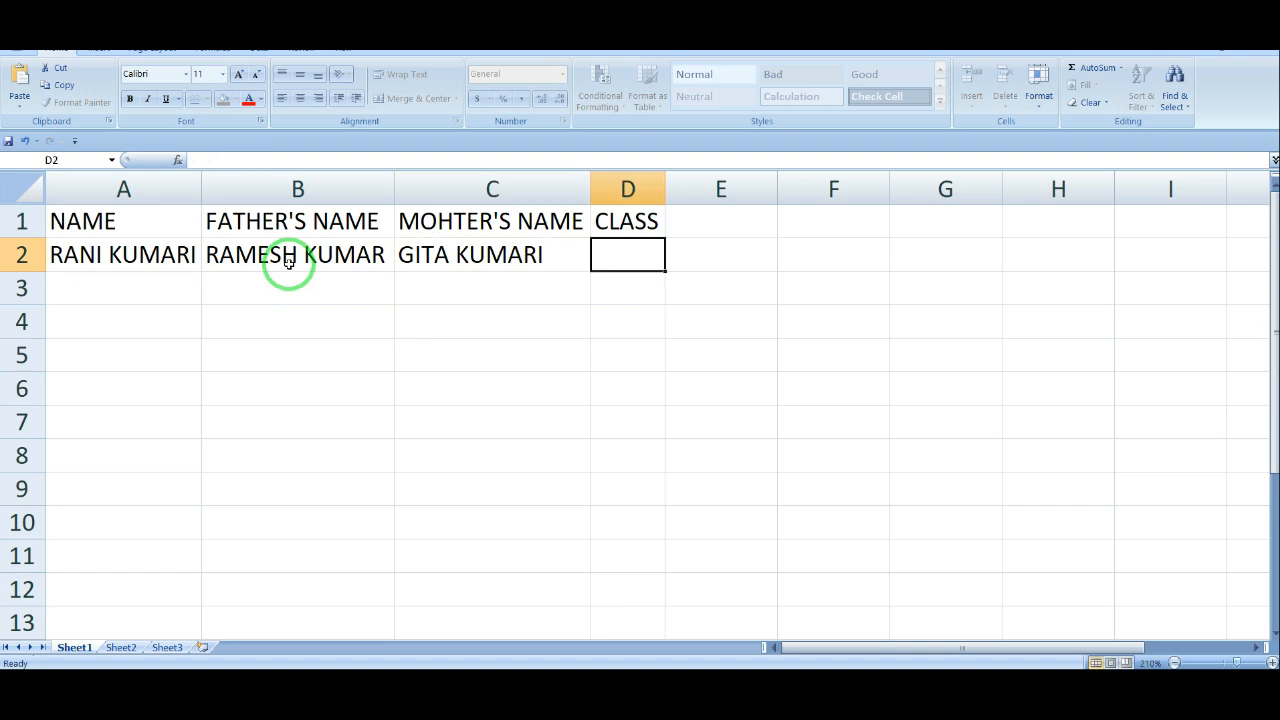
text(7TH)
key(Tab)
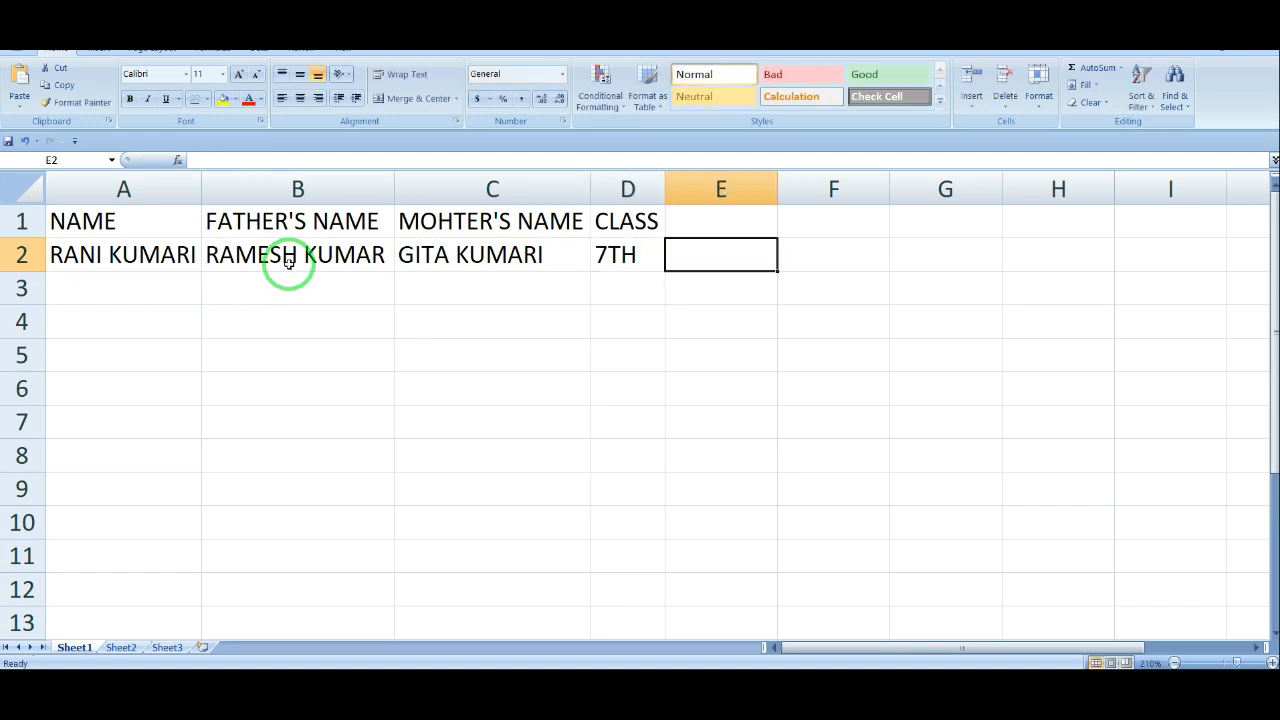
Step: Auto-fit the widths of columns B, C and D to their contents
double_click(394, 195)
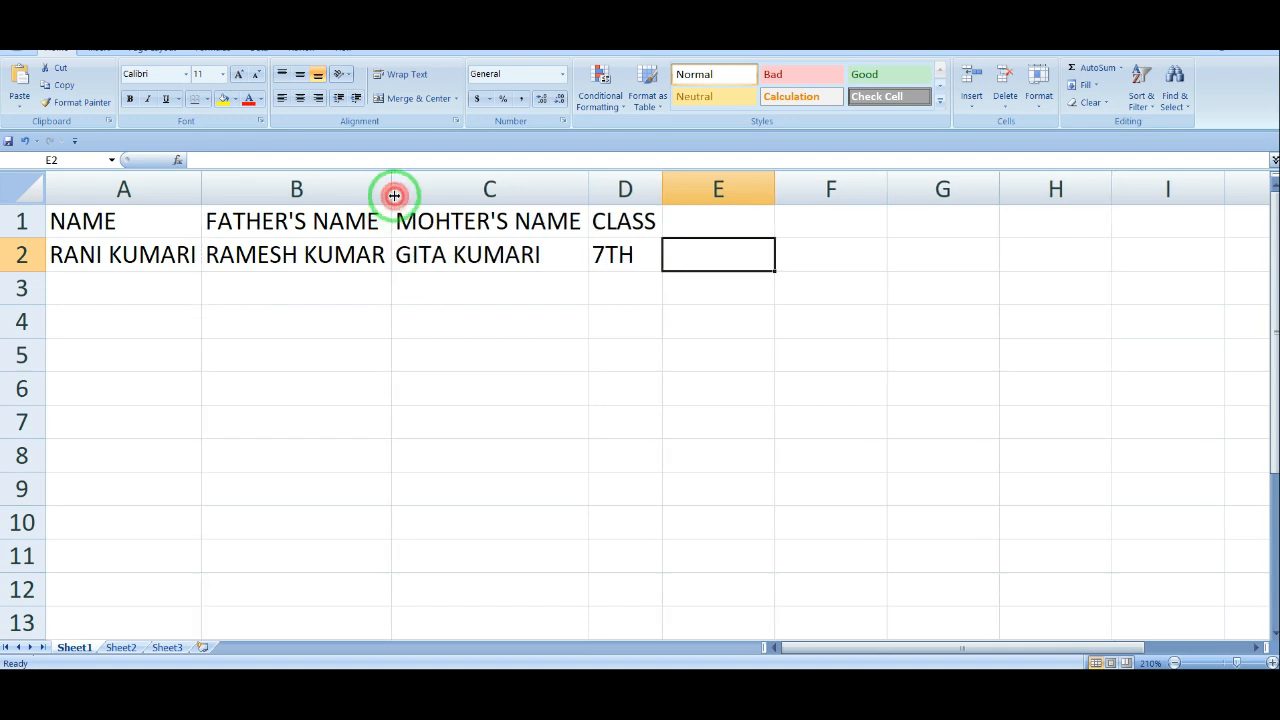
double_click(586, 202)
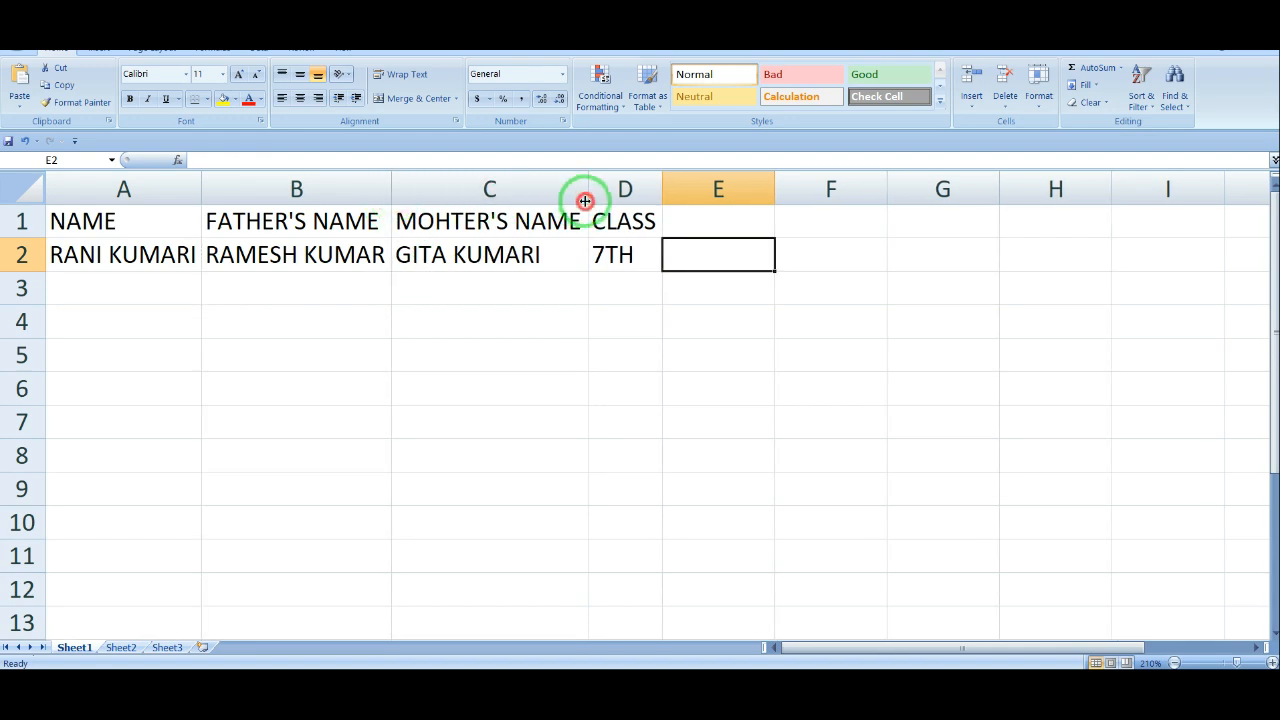
double_click(663, 191)
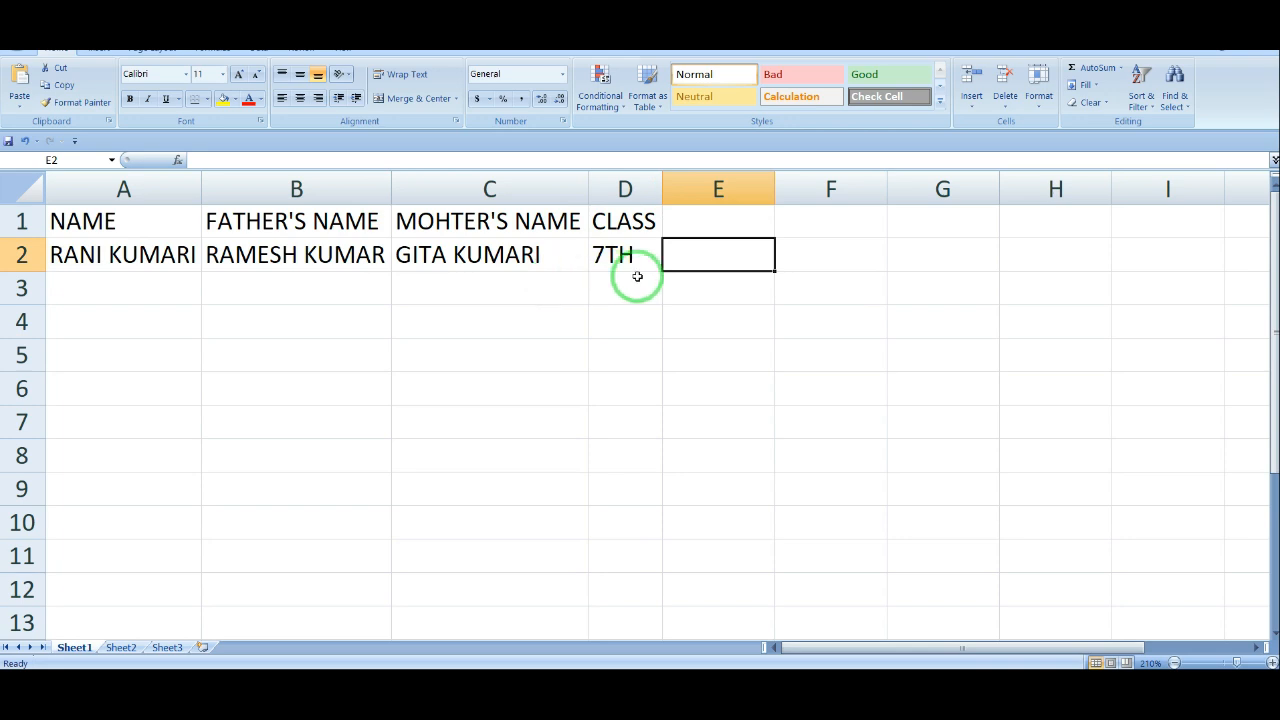
Step: Make the heading cells A1:E1 bold and centre them horizontally and vertically
drag(684, 216, 125, 229)
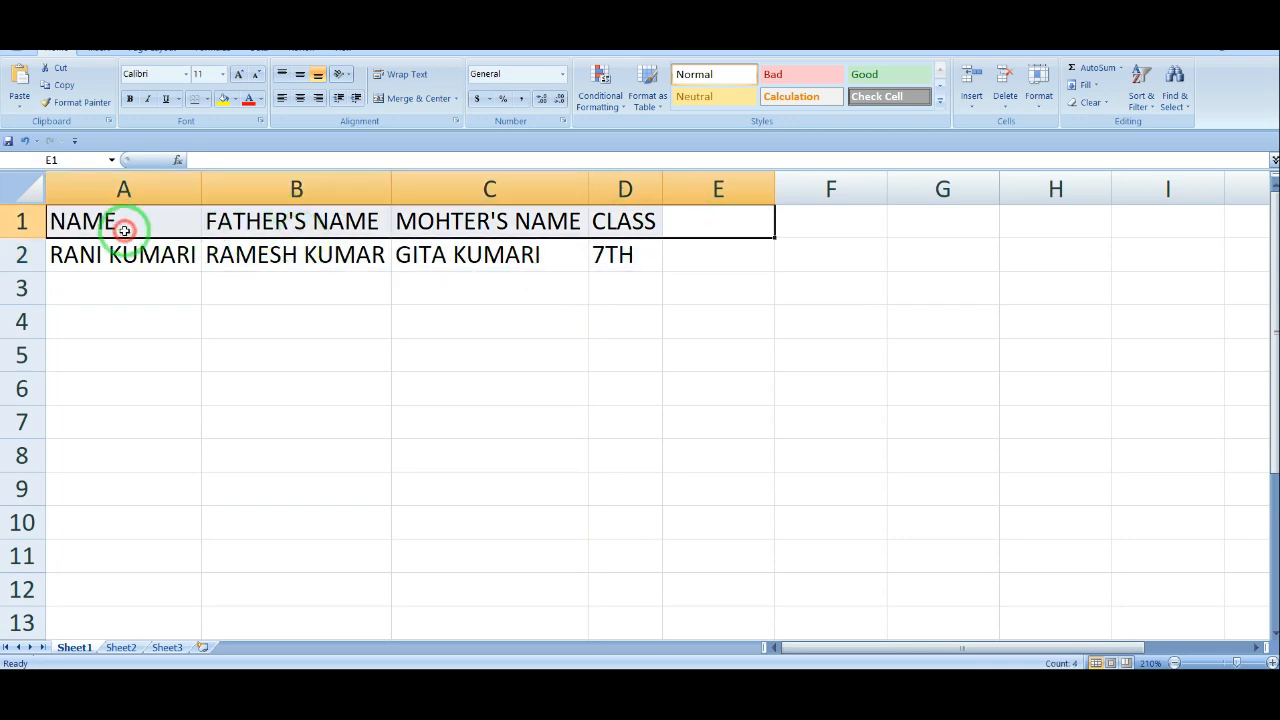
click(130, 97)
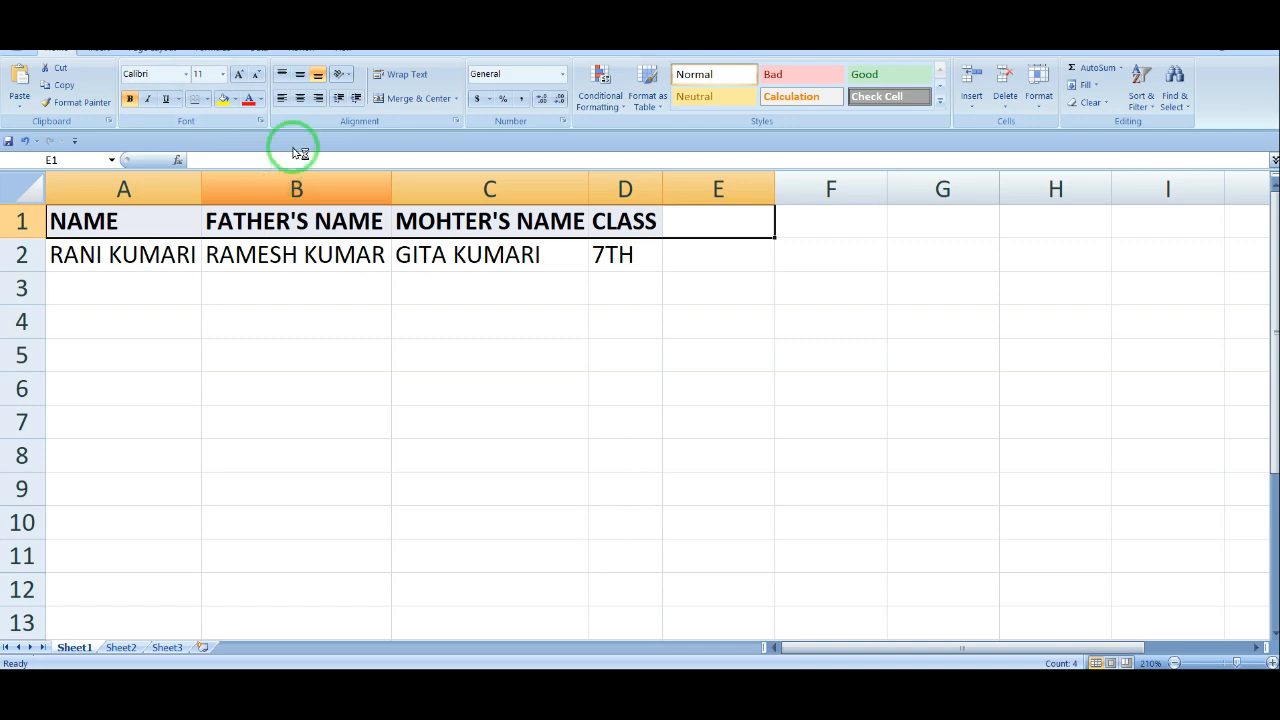
click(301, 98)
click(305, 78)
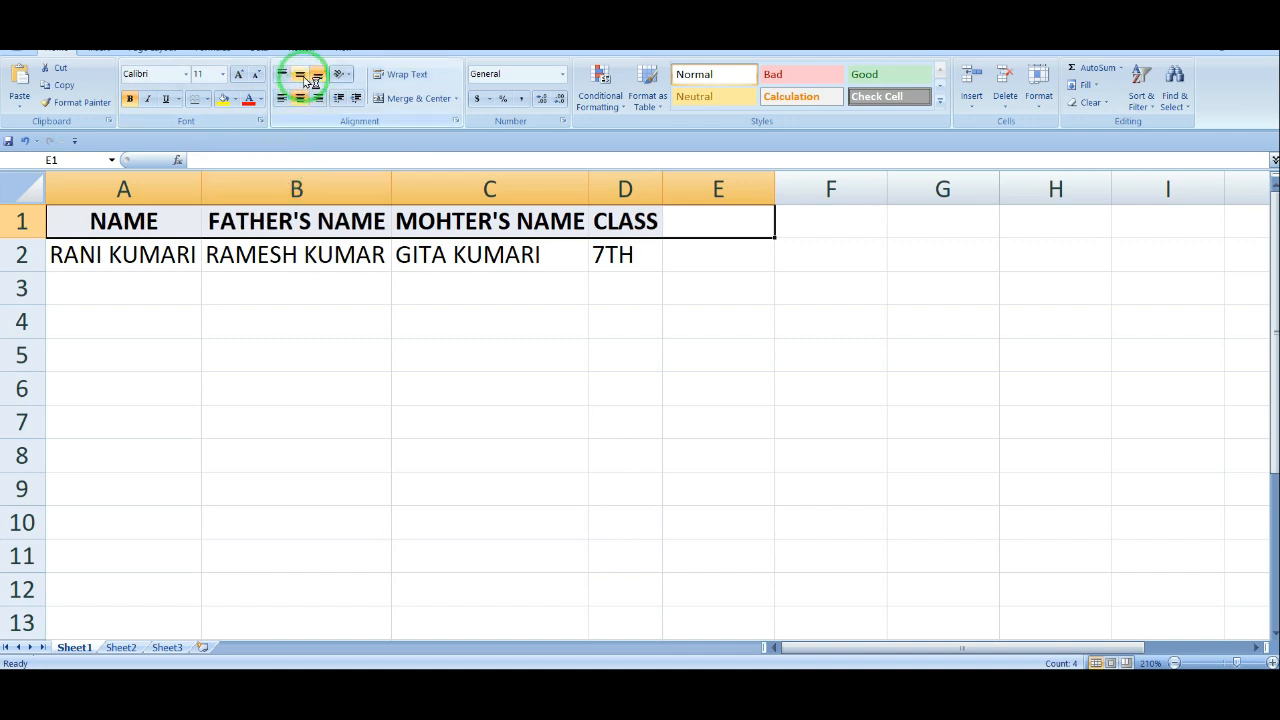
click(511, 327)
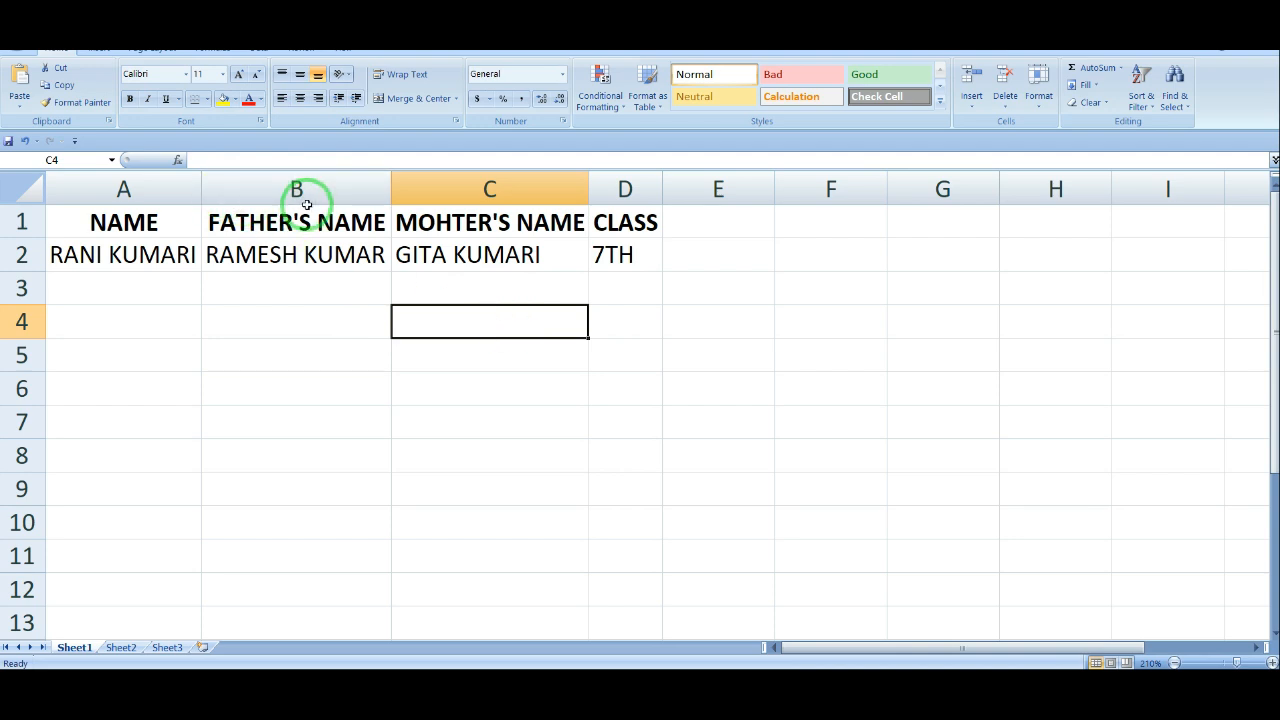
Step: Insert a blank column before the CLASS column
click(616, 189)
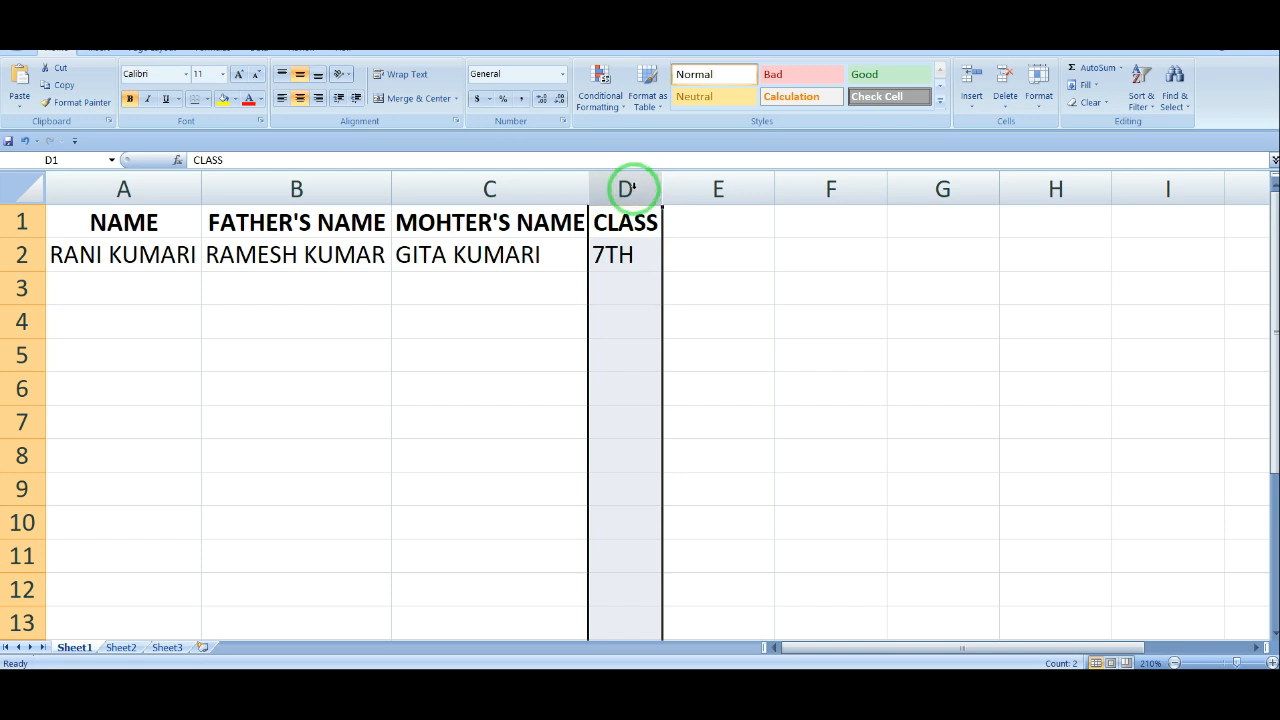
right_click(633, 188)
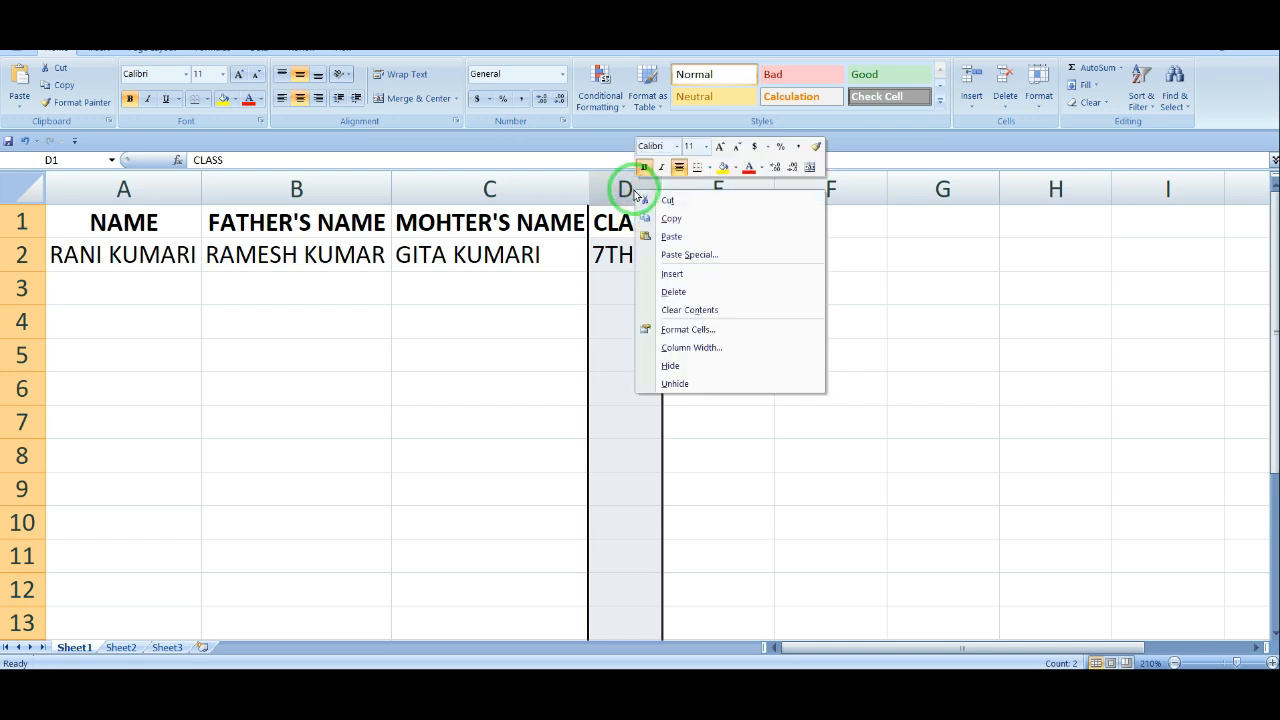
click(667, 277)
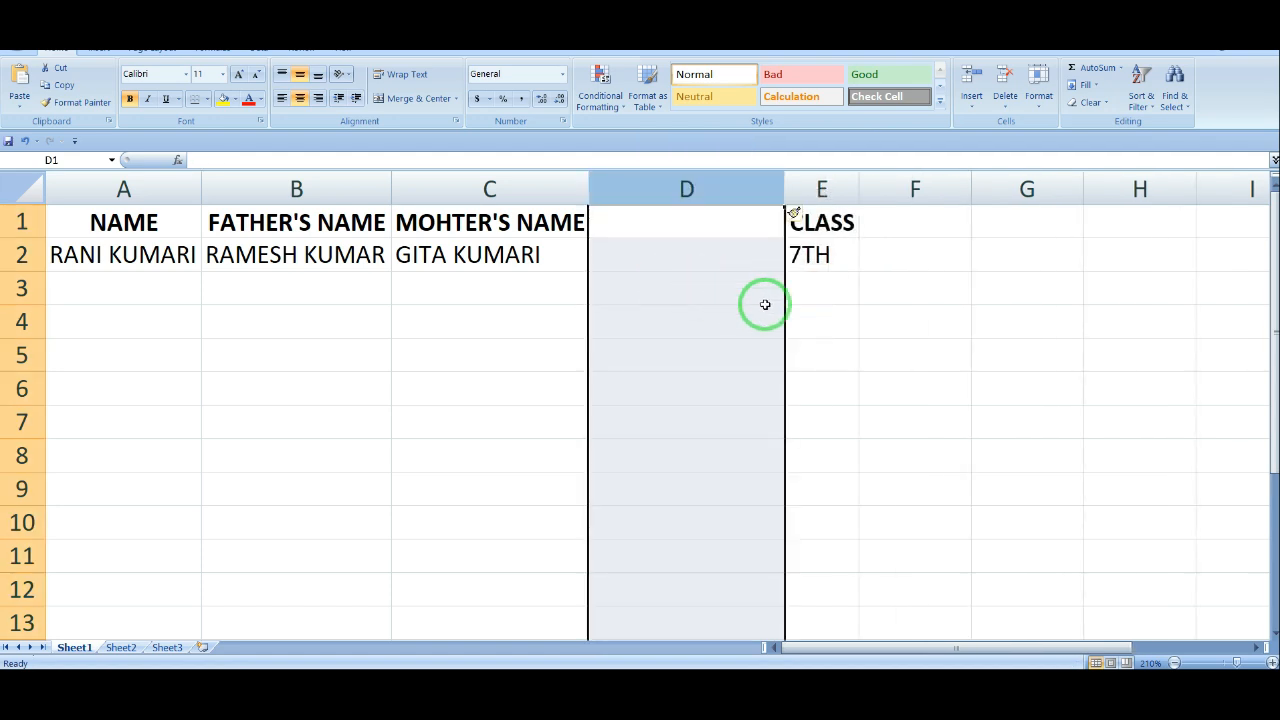
click(866, 310)
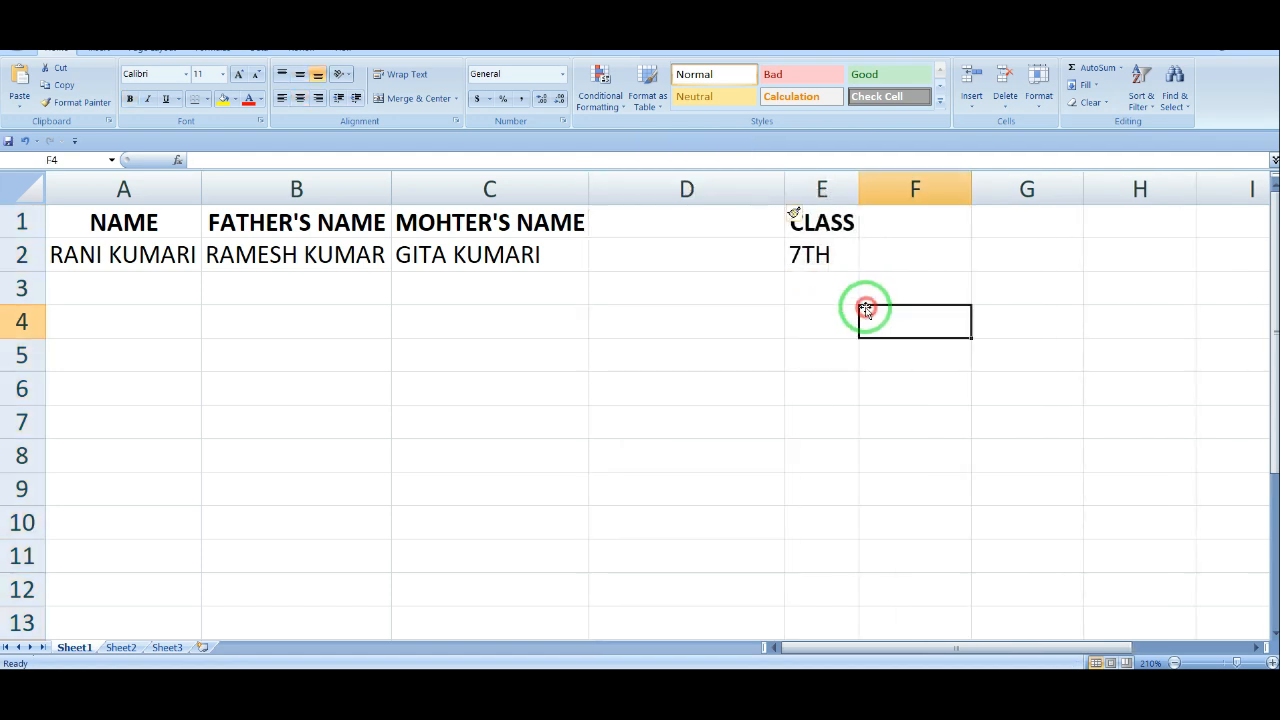
Step: Insert a blank column before the FATHER'S NAME column
click(708, 191)
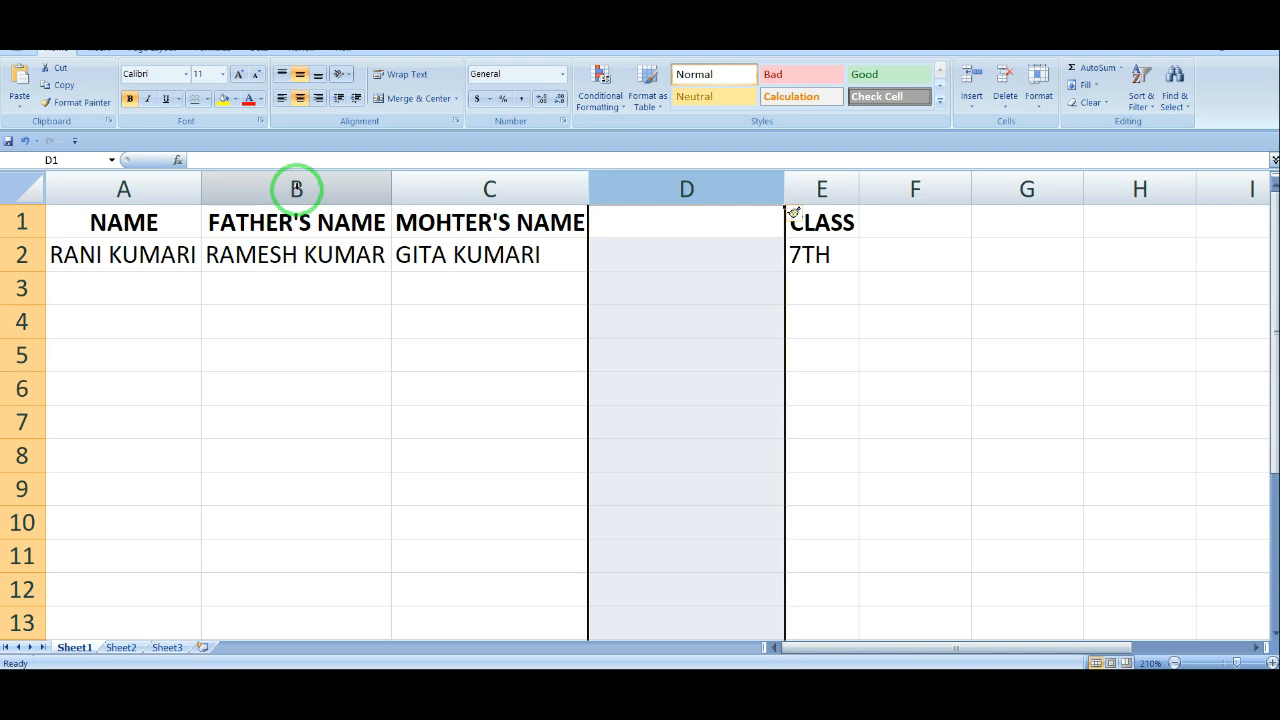
click(297, 188)
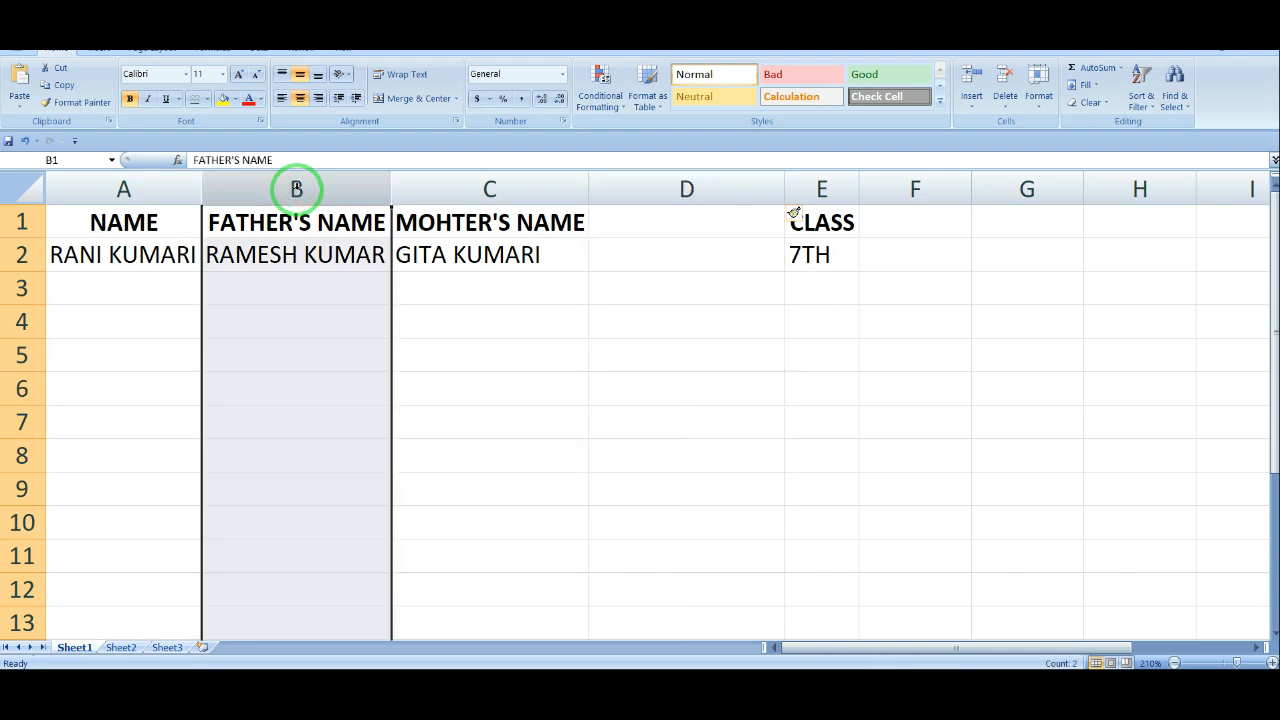
click(488, 189)
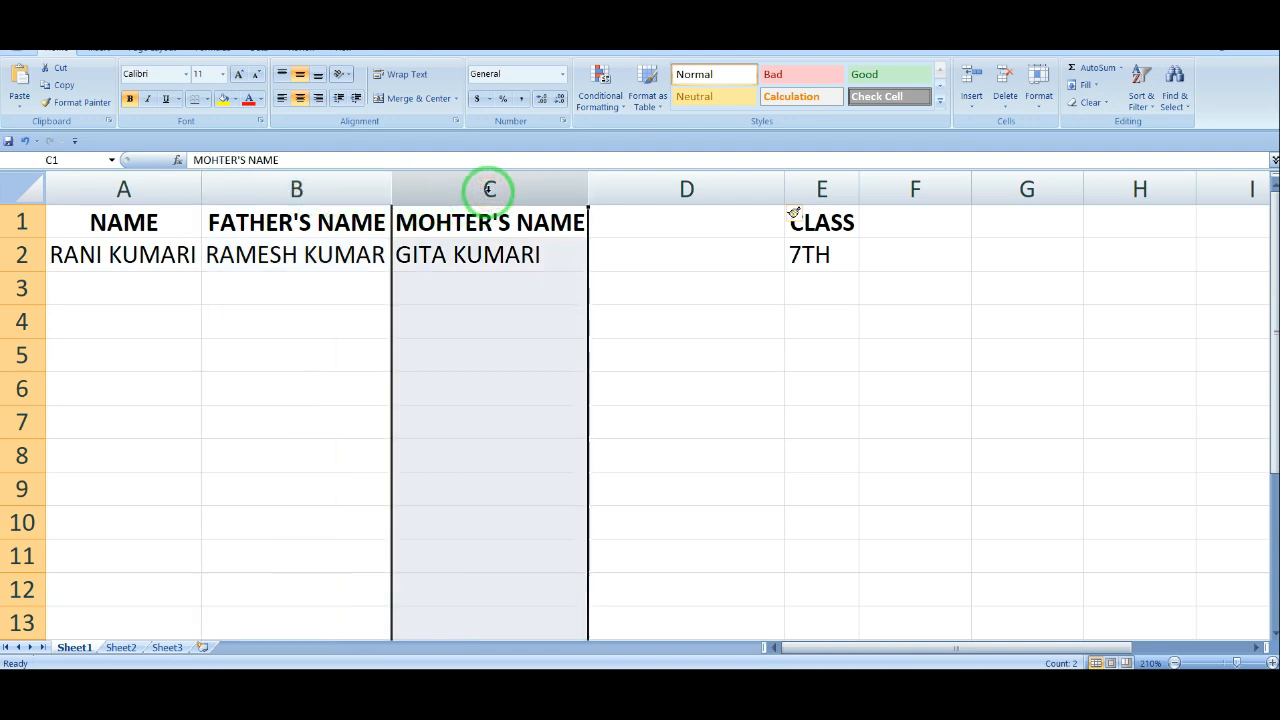
click(323, 181)
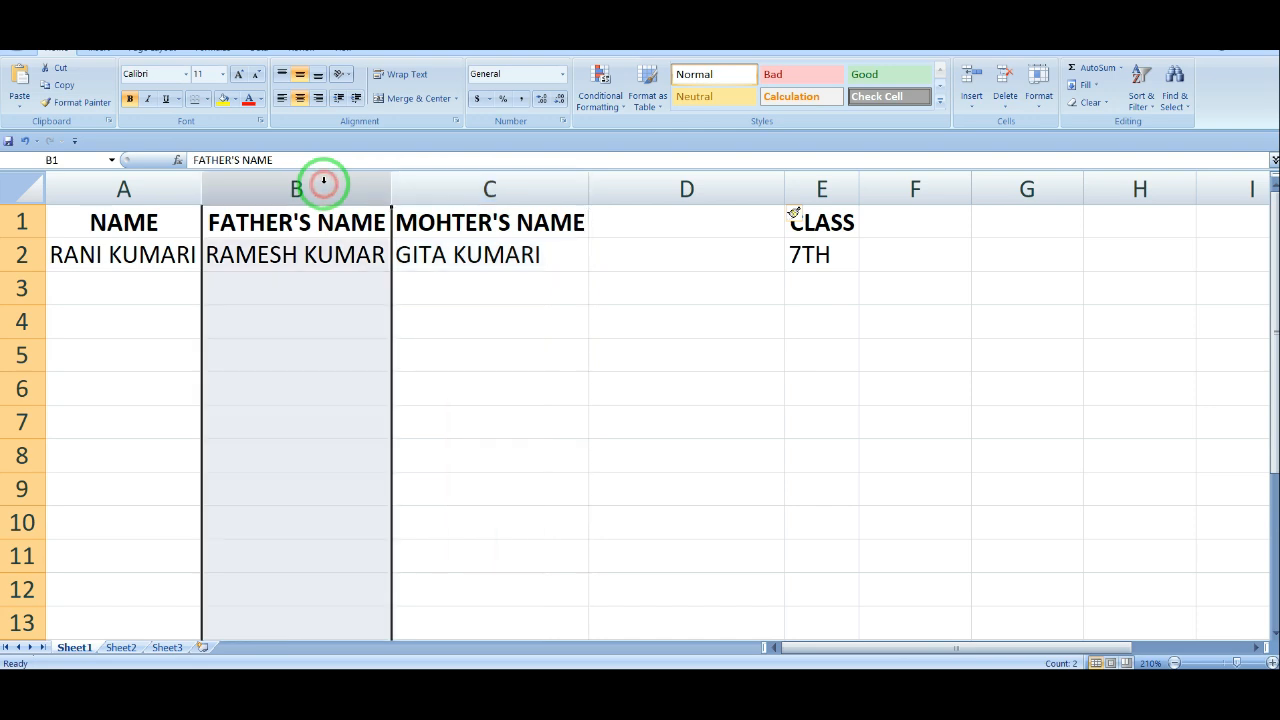
right_click(323, 181)
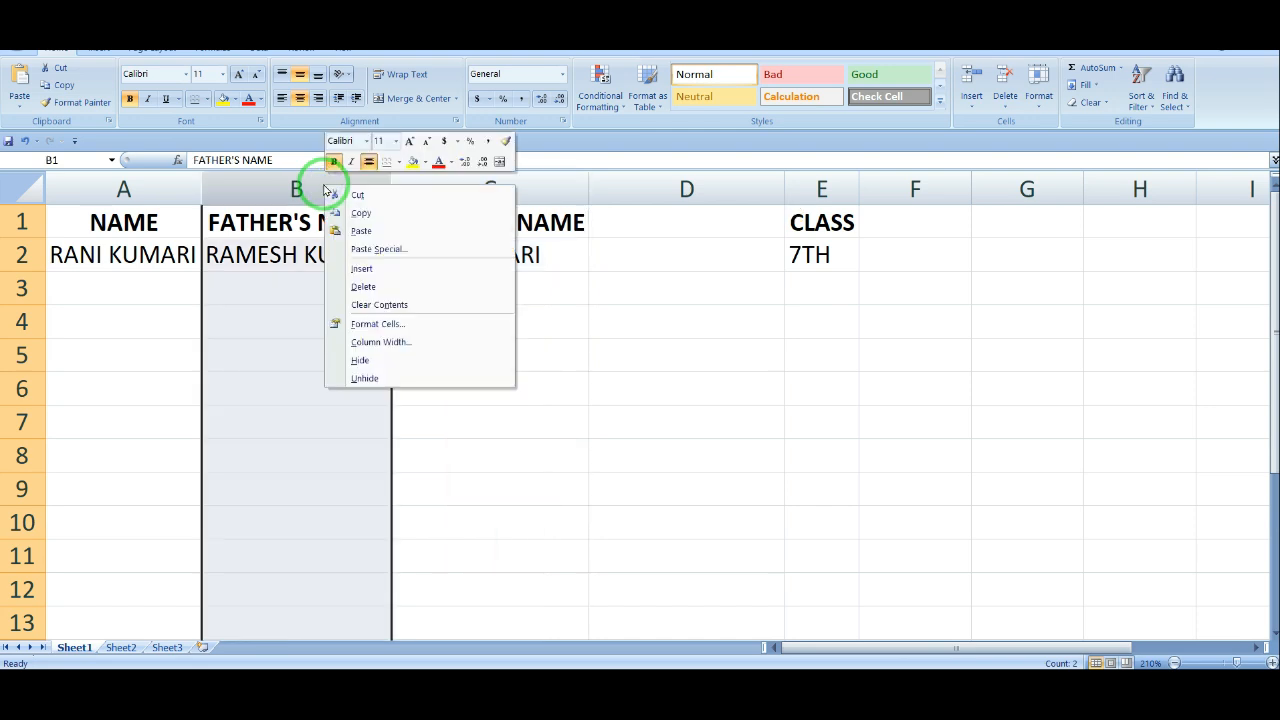
click(340, 272)
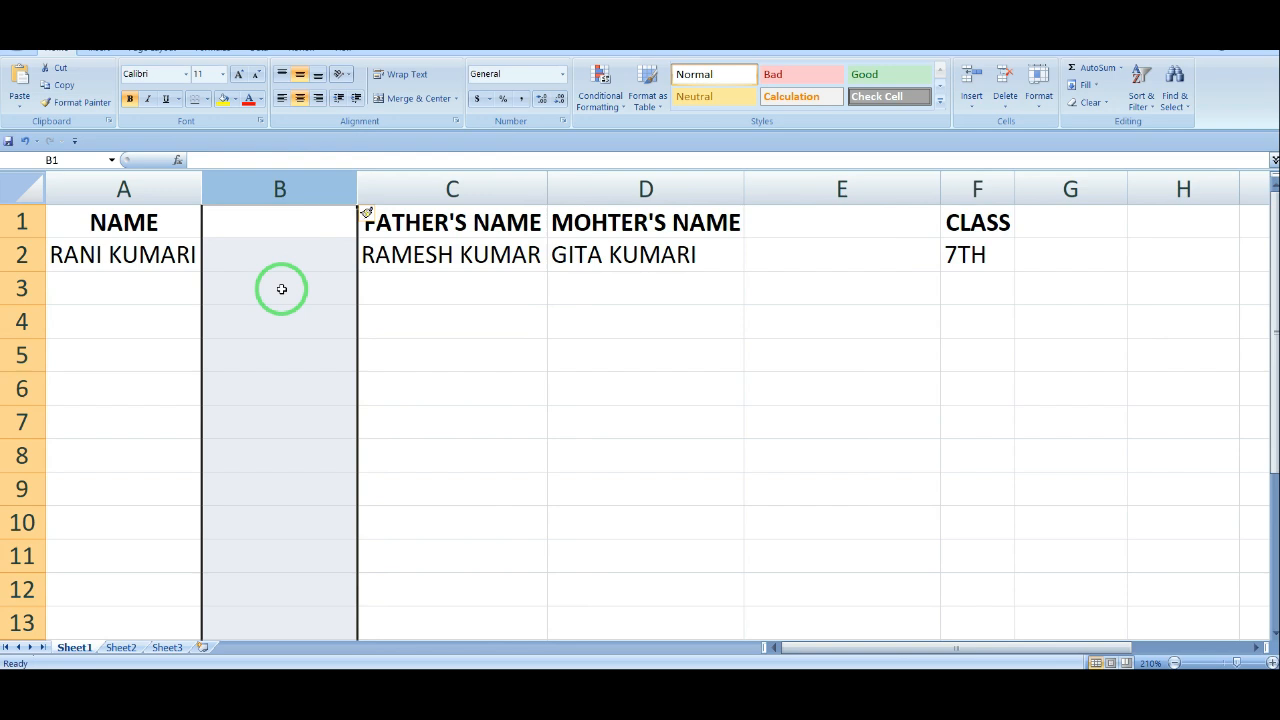
Step: Enter the heading PASS/FAIL in cell B1
click(290, 230)
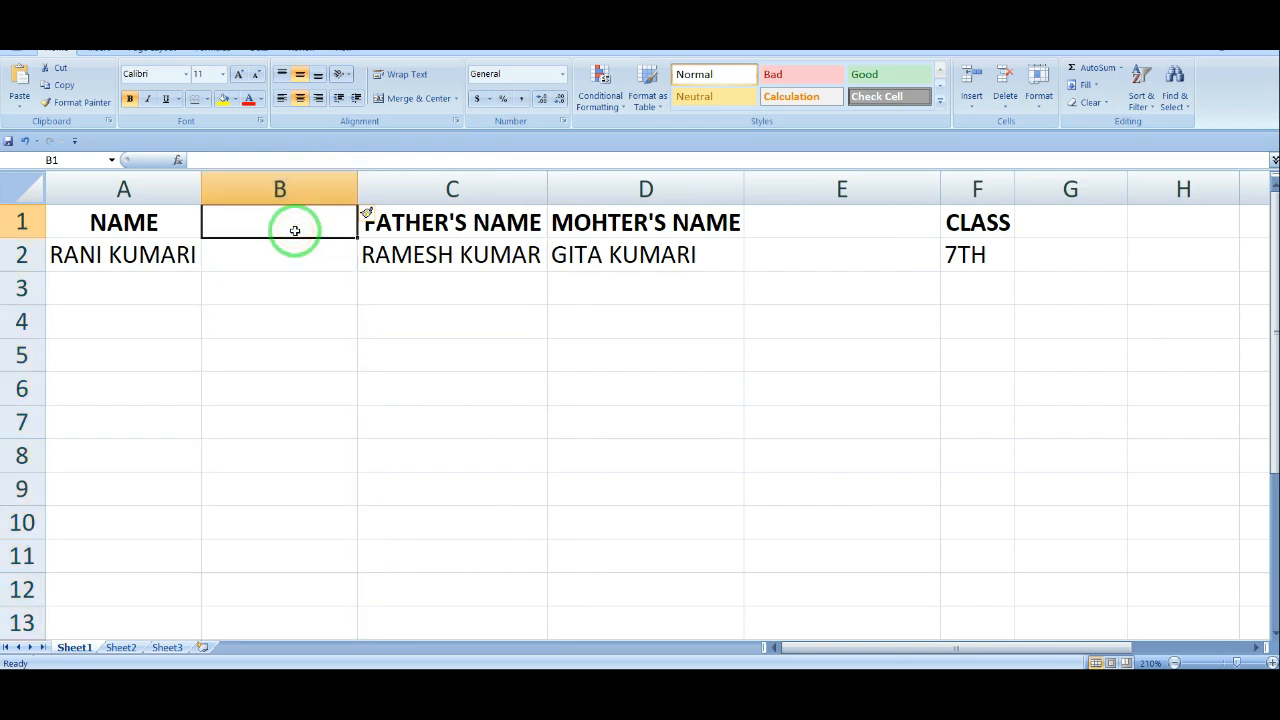
text(PASS)
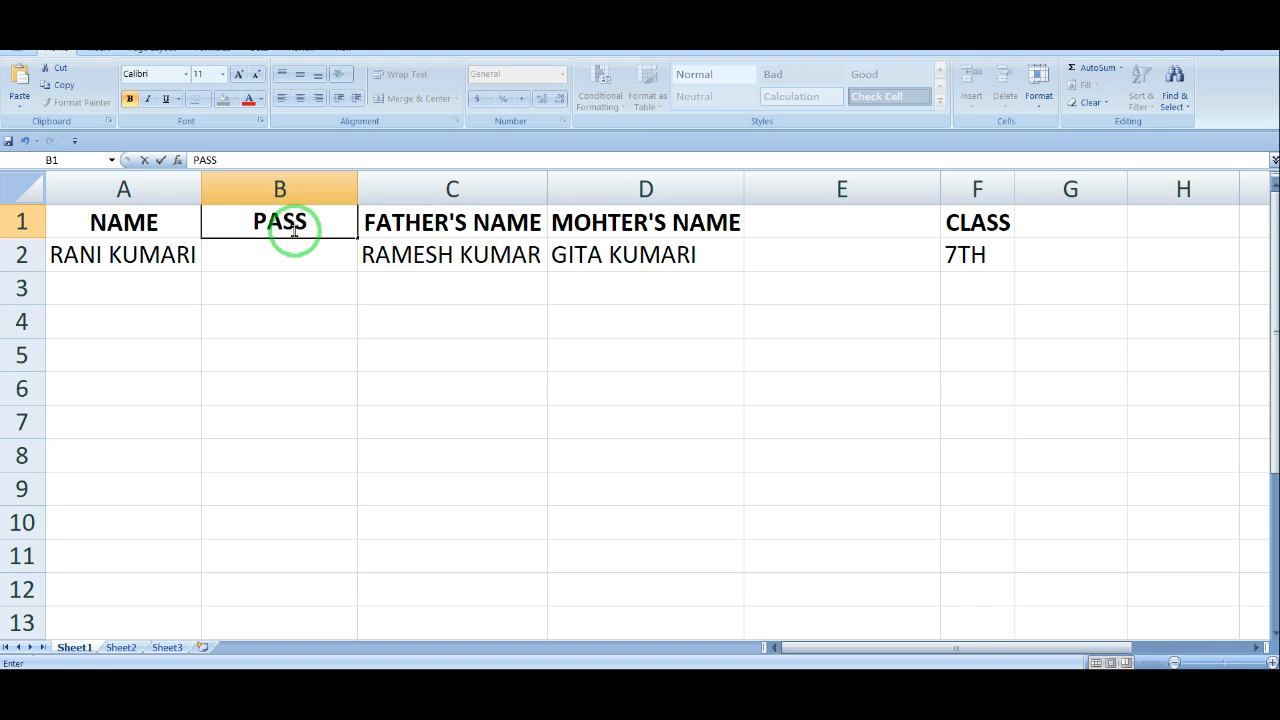
text(/FAIL)
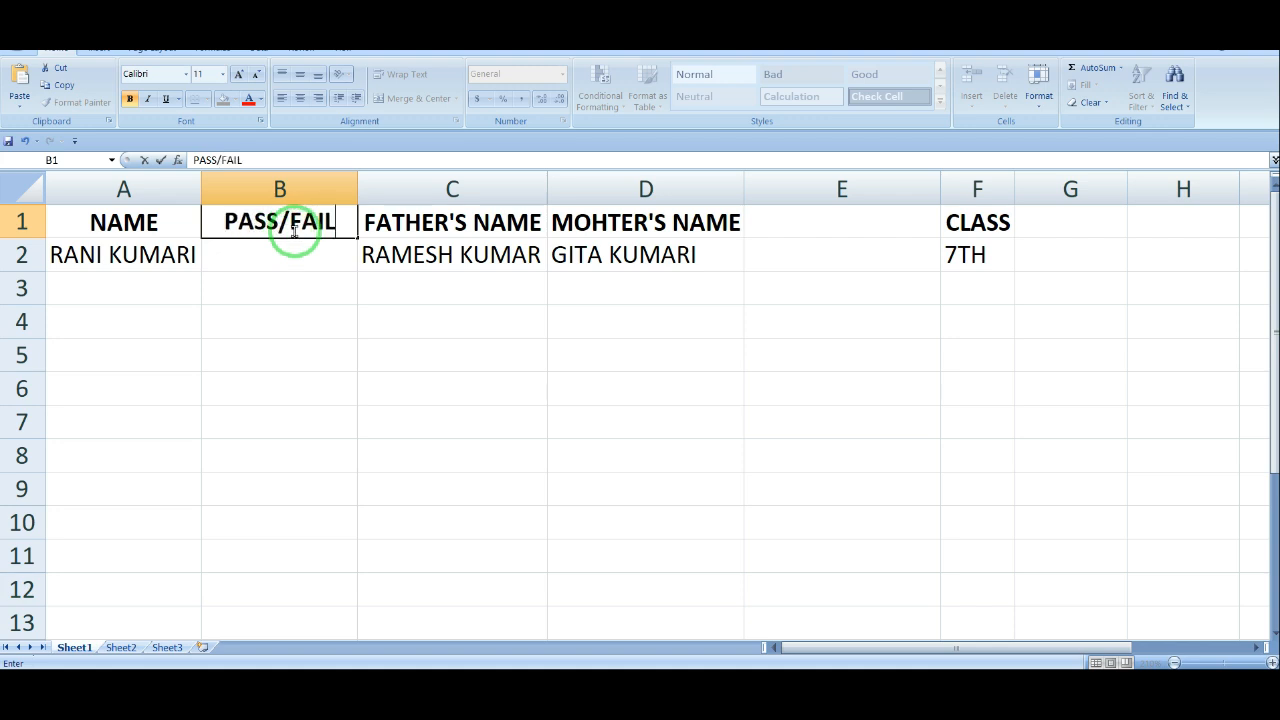
click(311, 276)
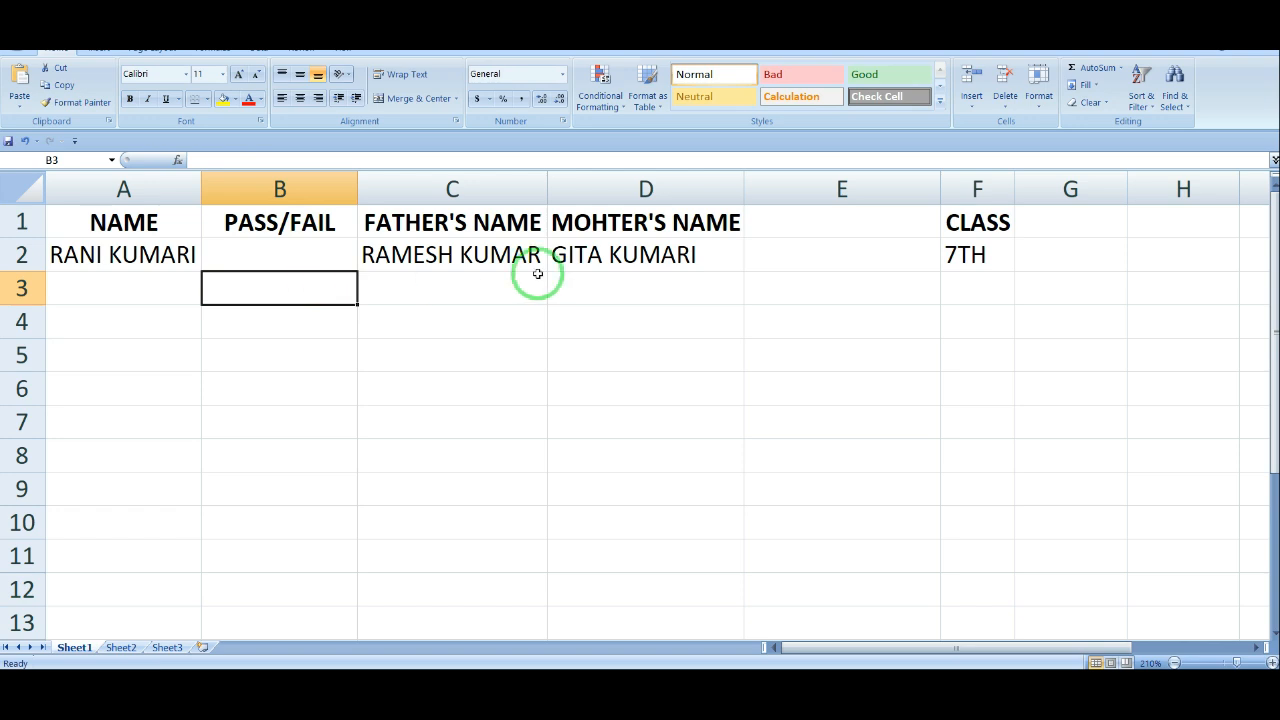
Step: Enter a second student's full name in cell A3
click(79, 292)
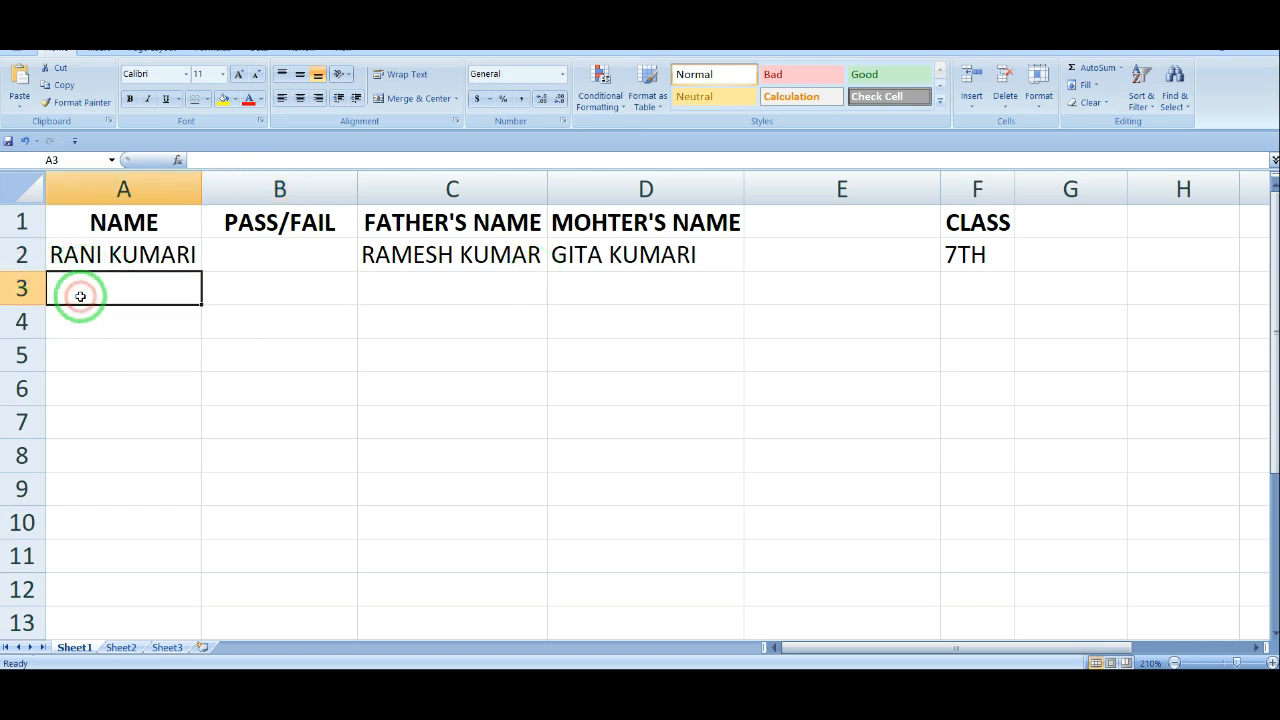
text(SUMIT KUMAR)
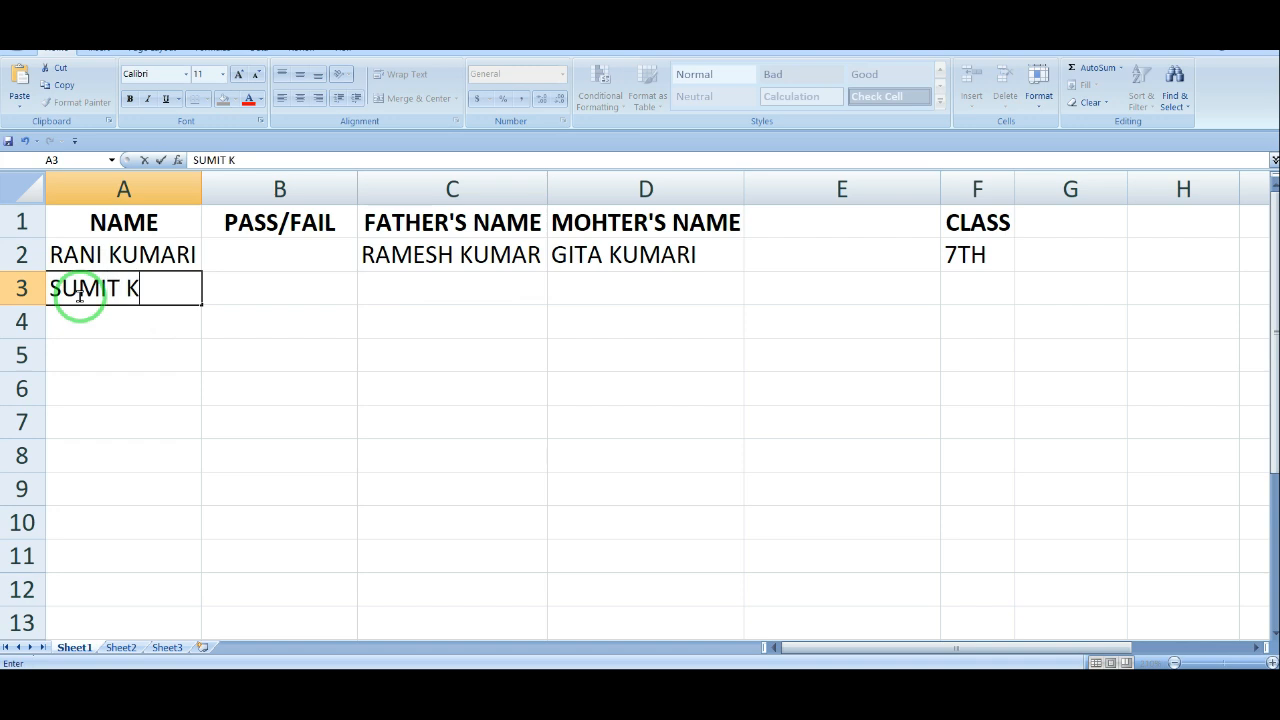
click(88, 345)
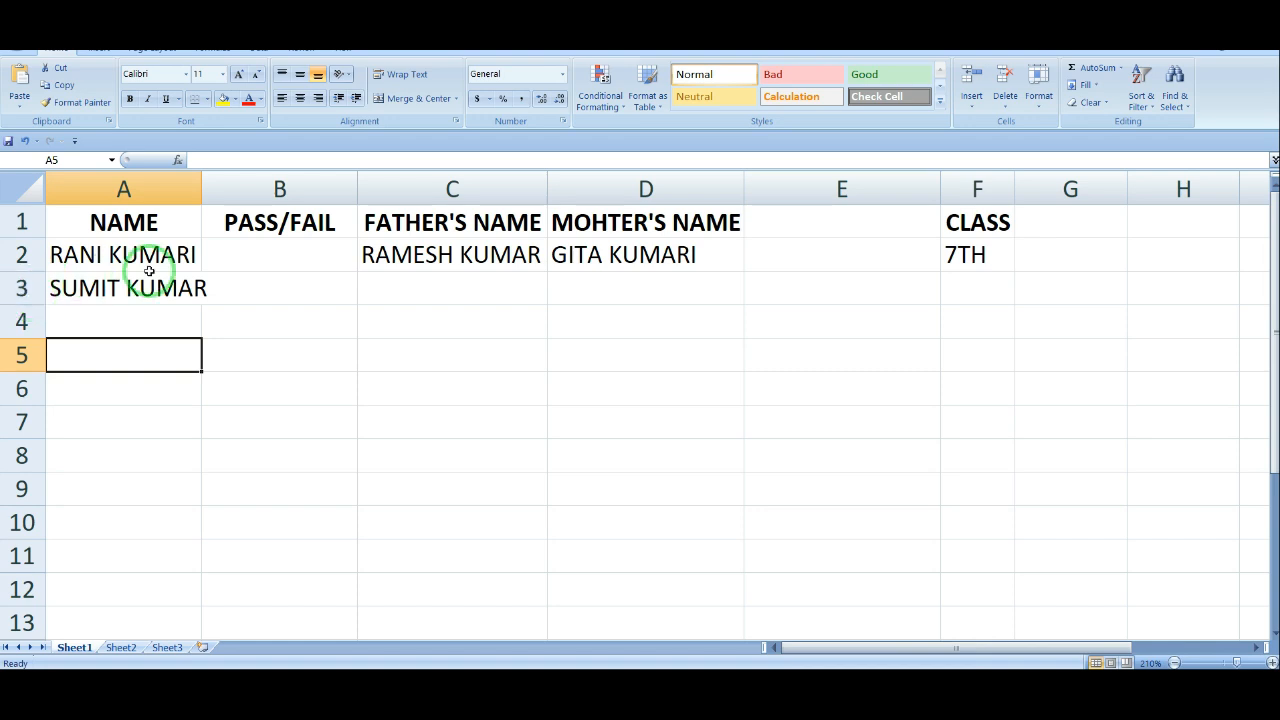
Step: Insert a blank row above row 3 and enter another student's first name in A3
click(22, 289)
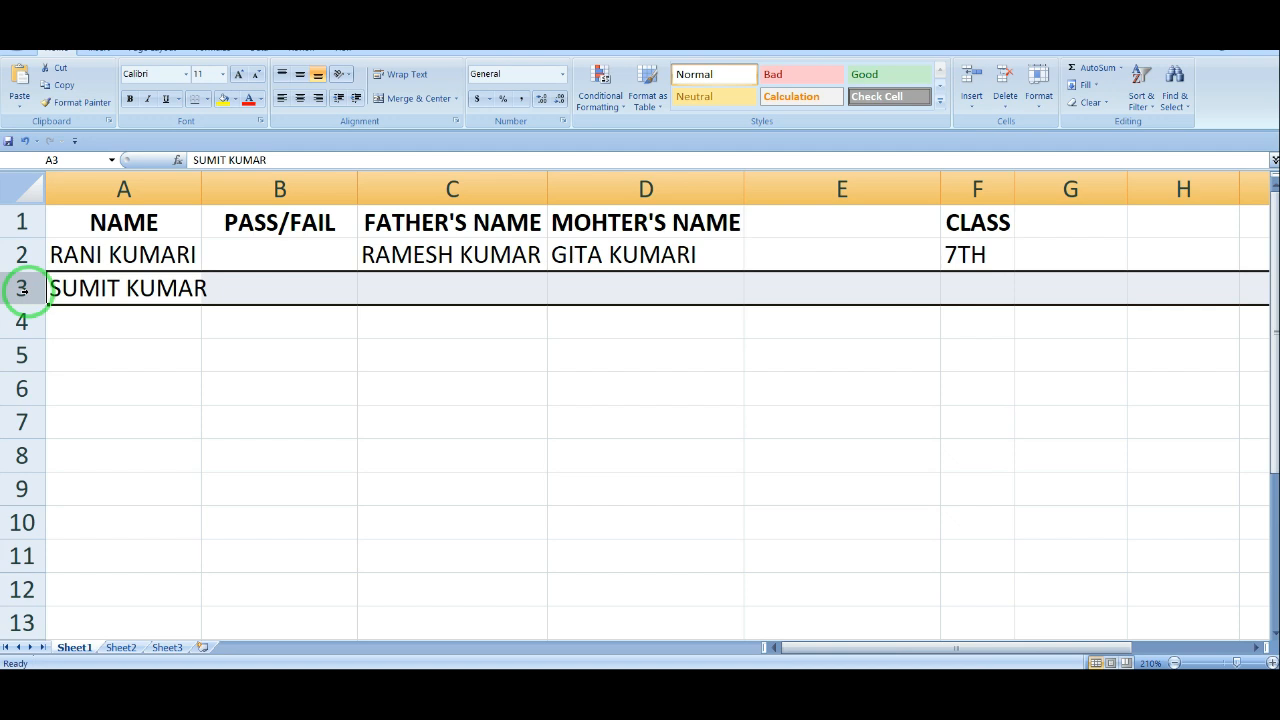
right_click(22, 289)
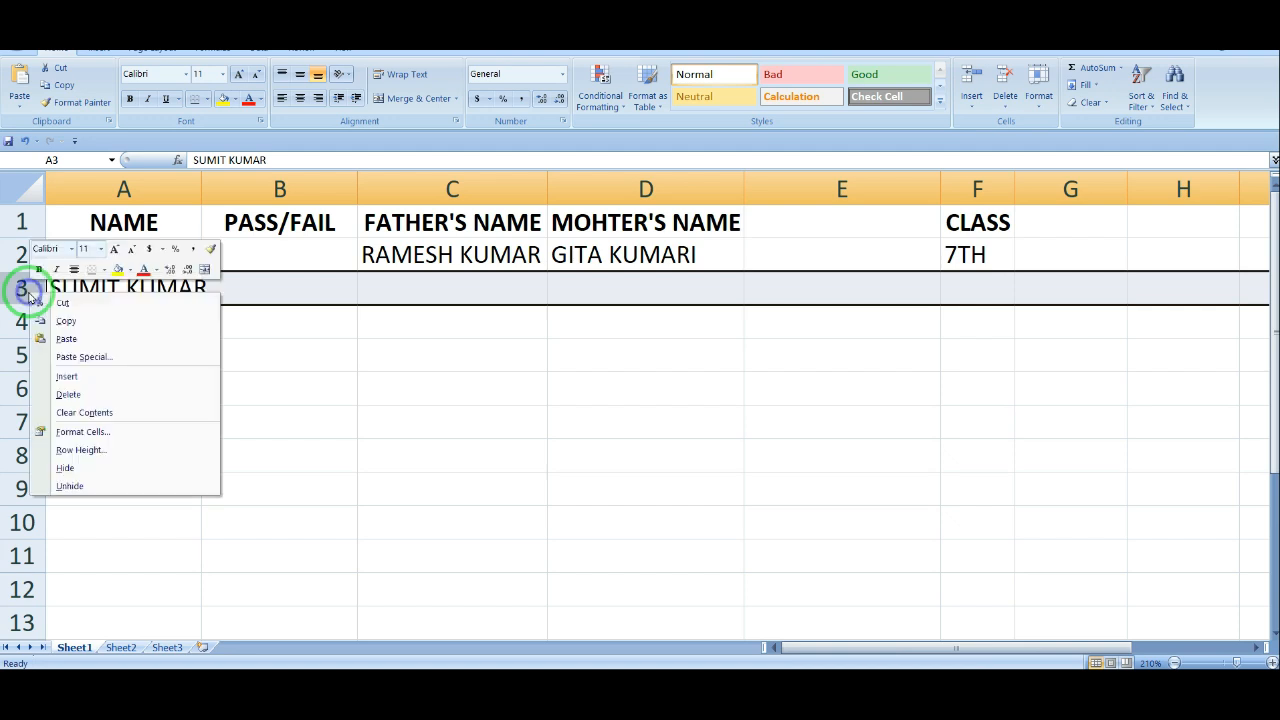
click(45, 376)
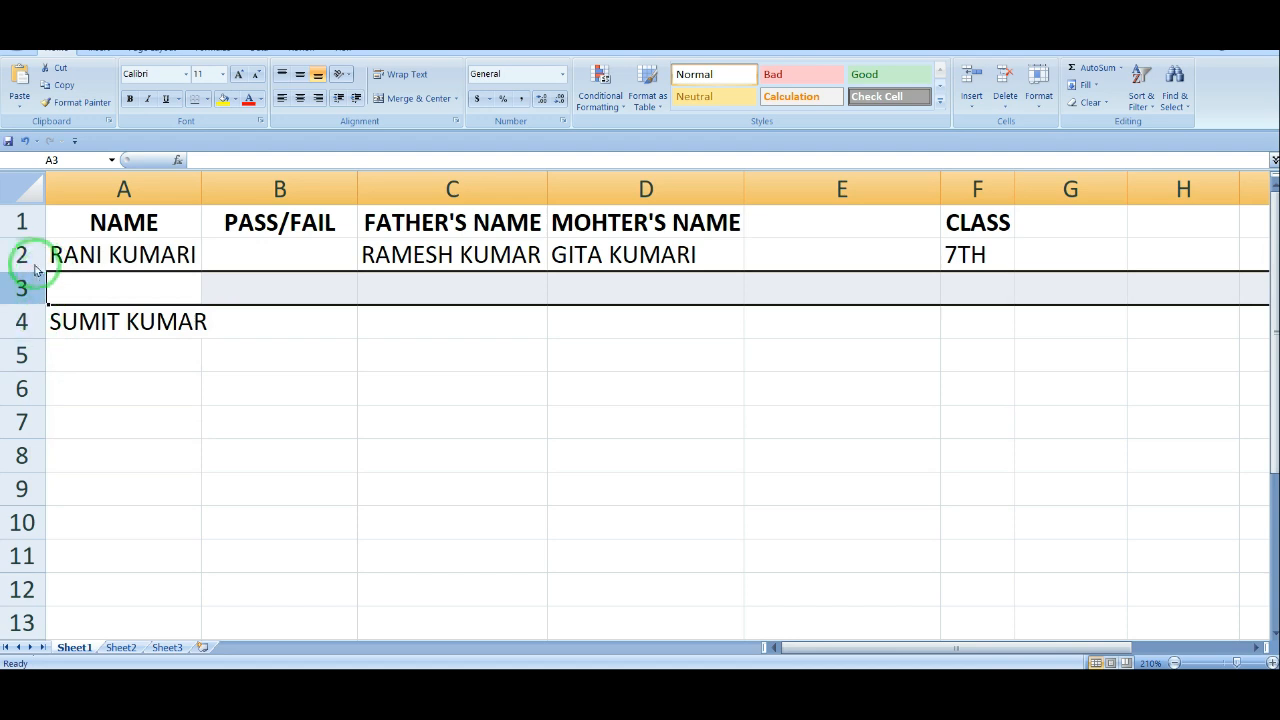
click(111, 289)
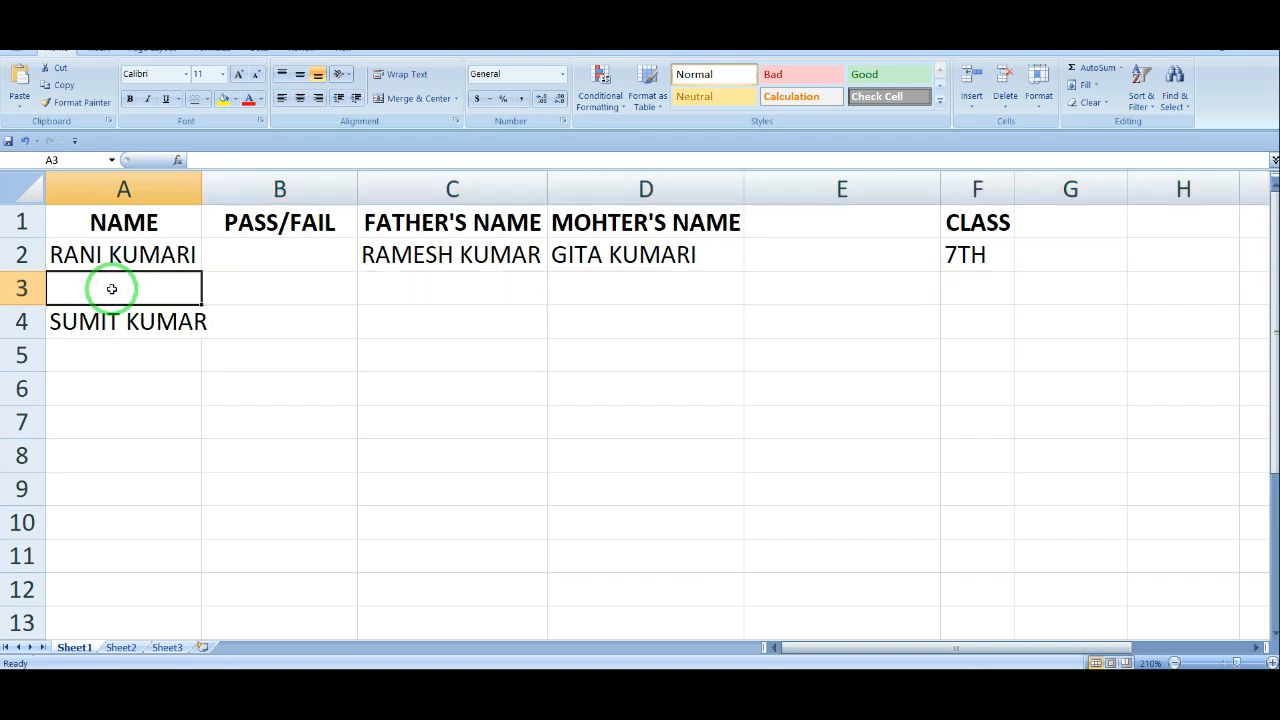
text(RAJU)
key(ctrl+Return)
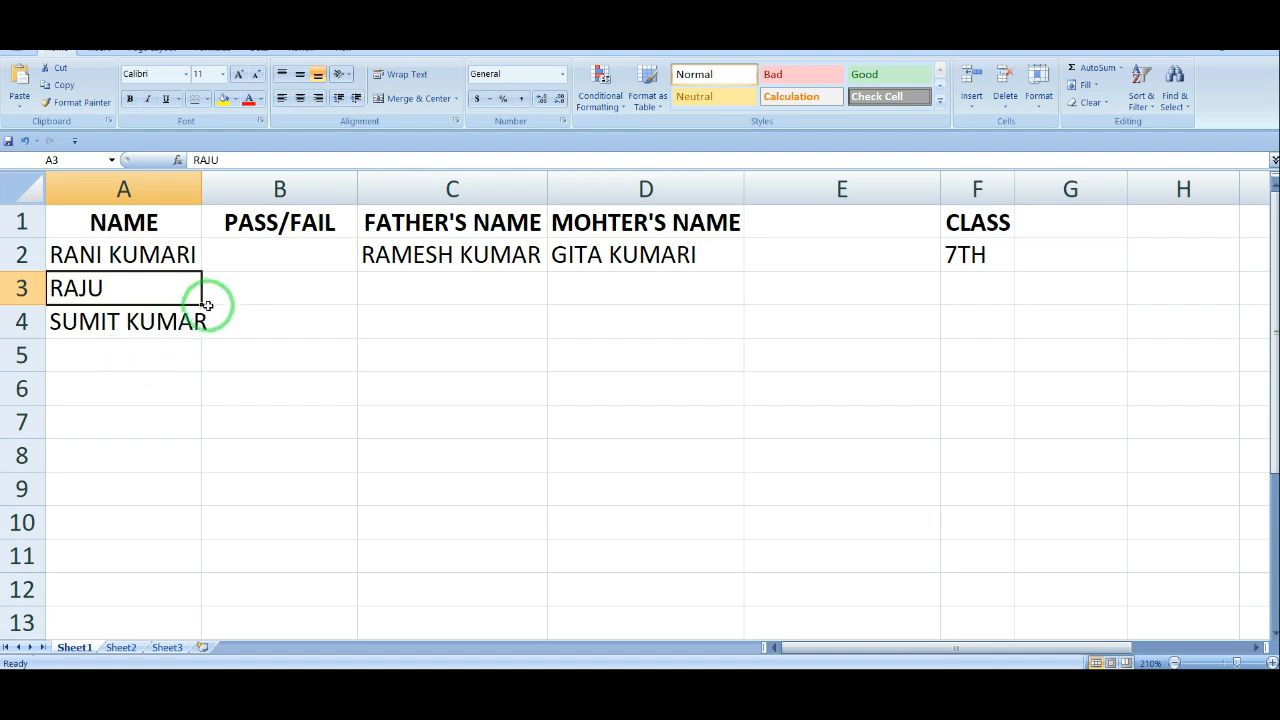
Step: Insert a blank row directly below the heading row
click(73, 252)
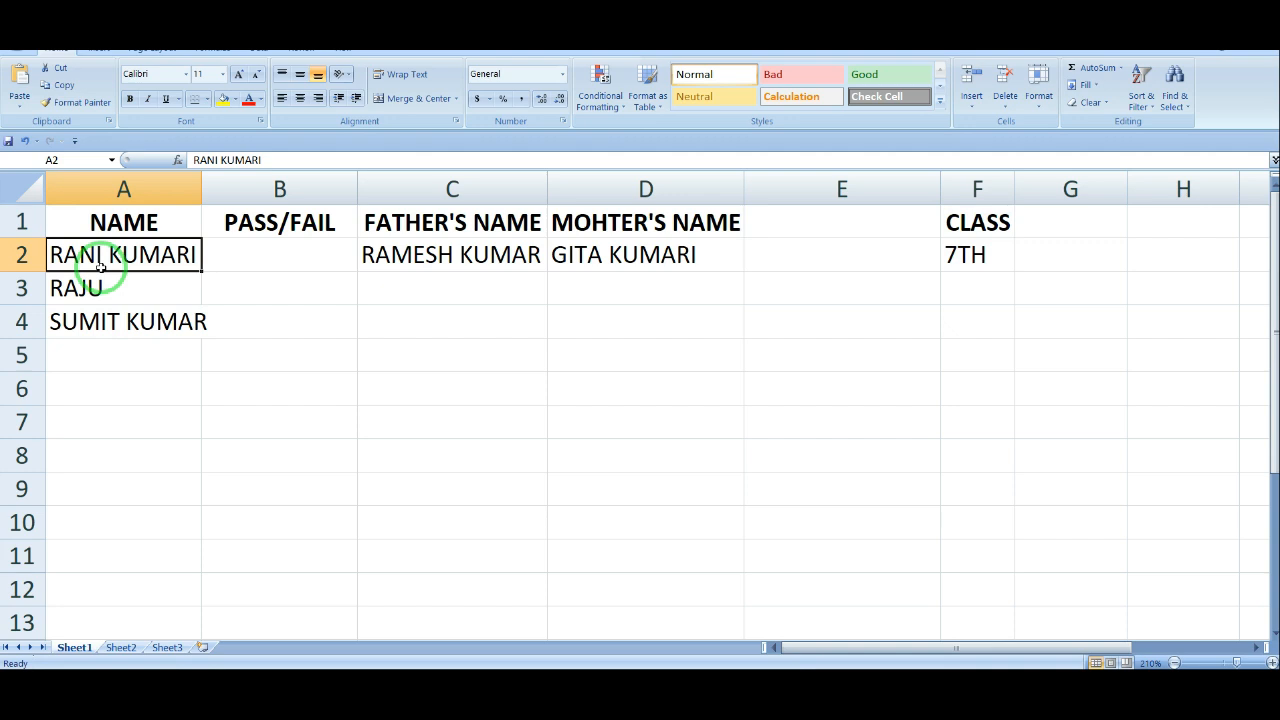
click(22, 255)
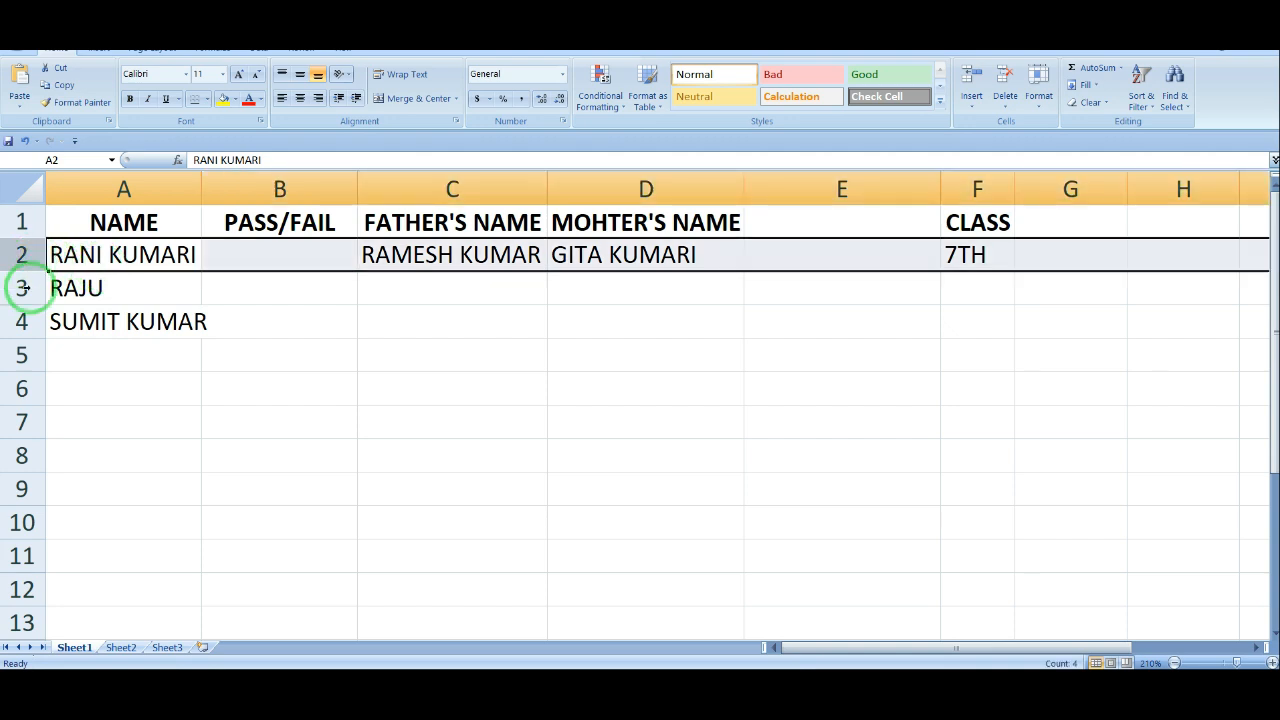
right_click(20, 255)
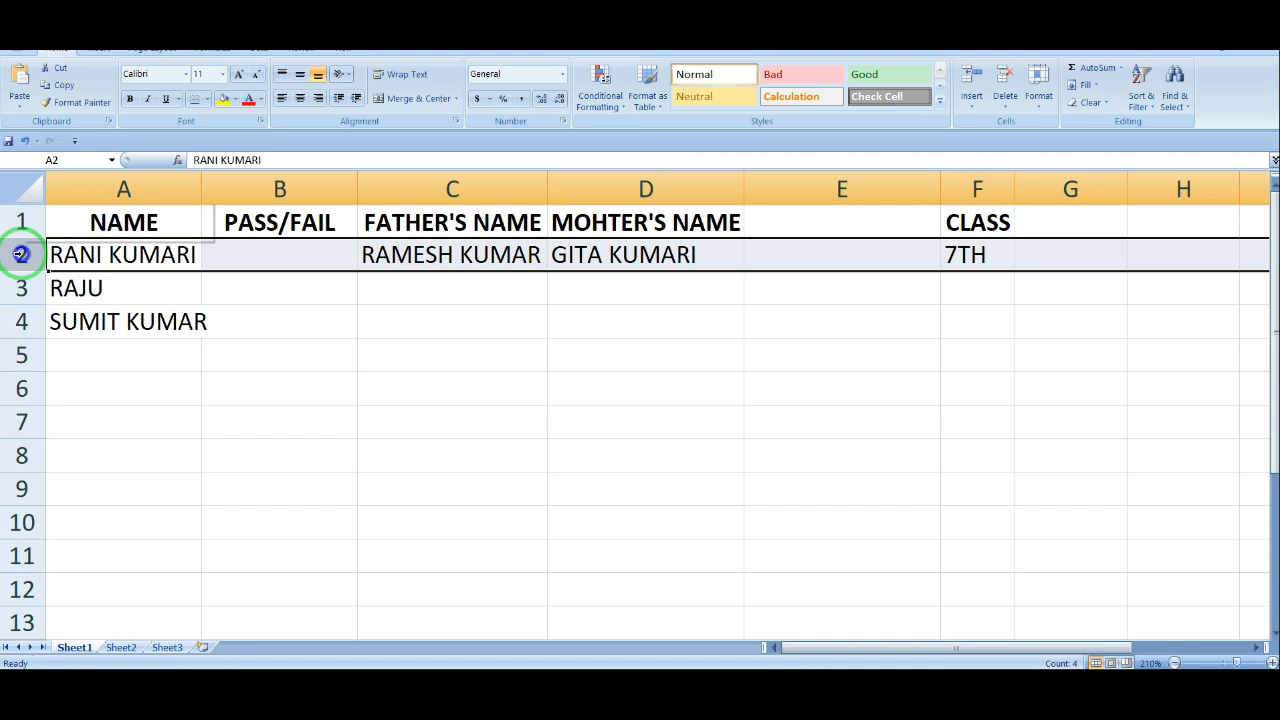
click(36, 336)
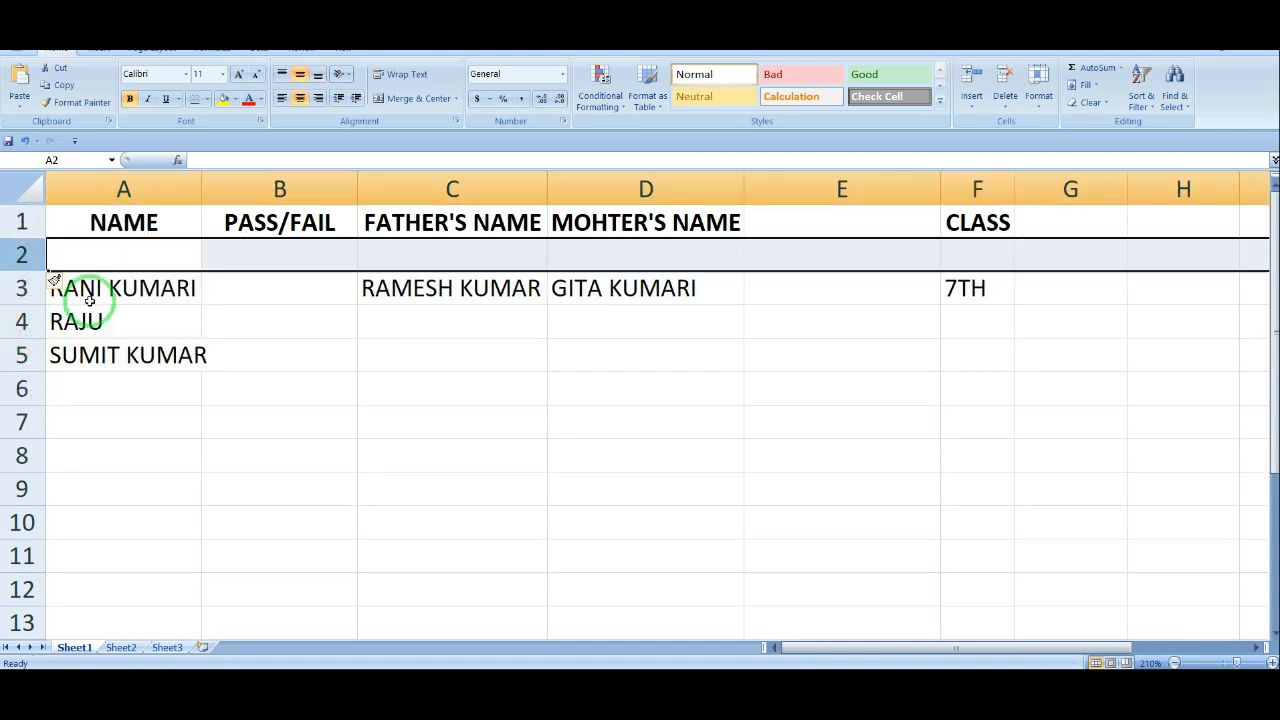
click(146, 260)
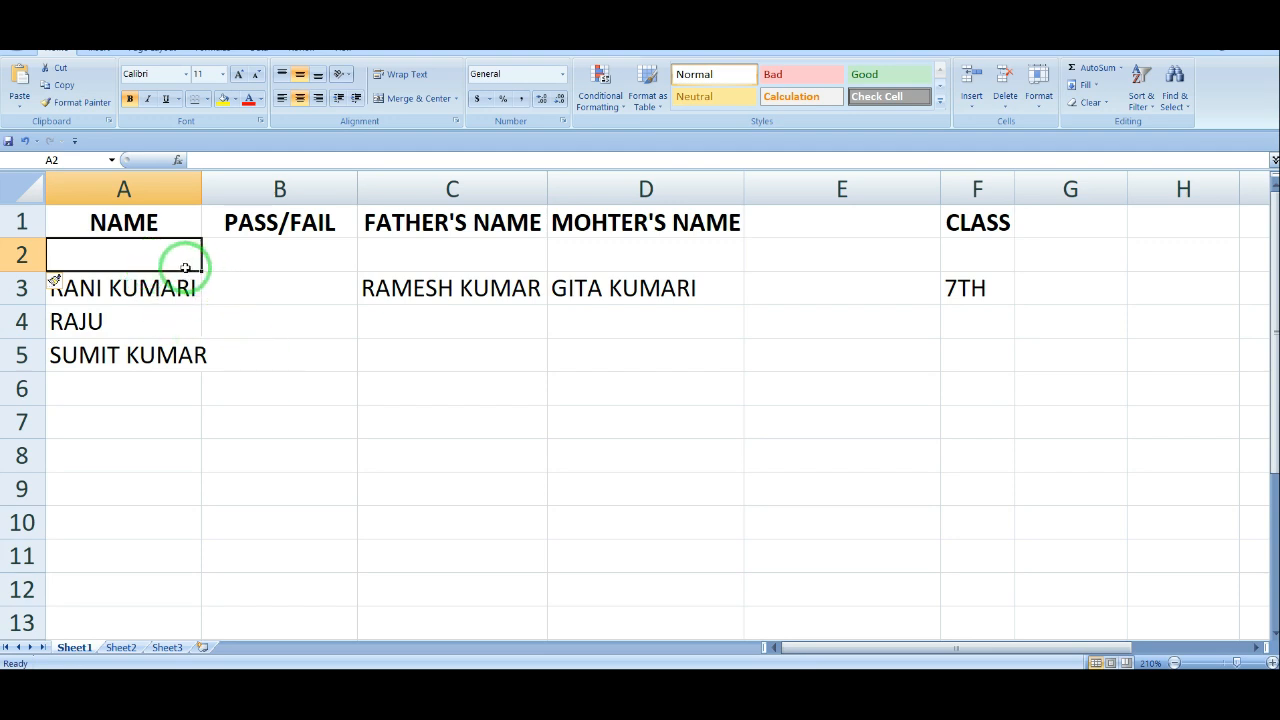
click(184, 267)
Step: Delete the blank column between MOHTER'S NAME and CLASS
click(280, 189)
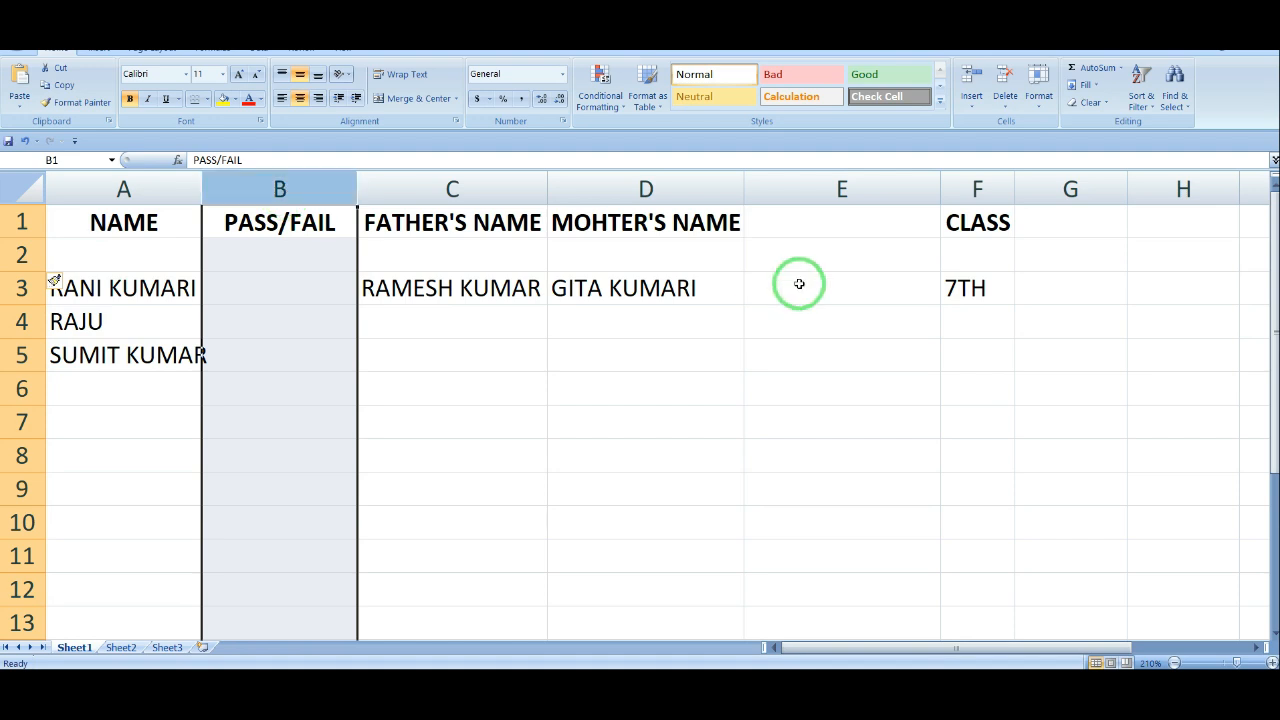
click(852, 189)
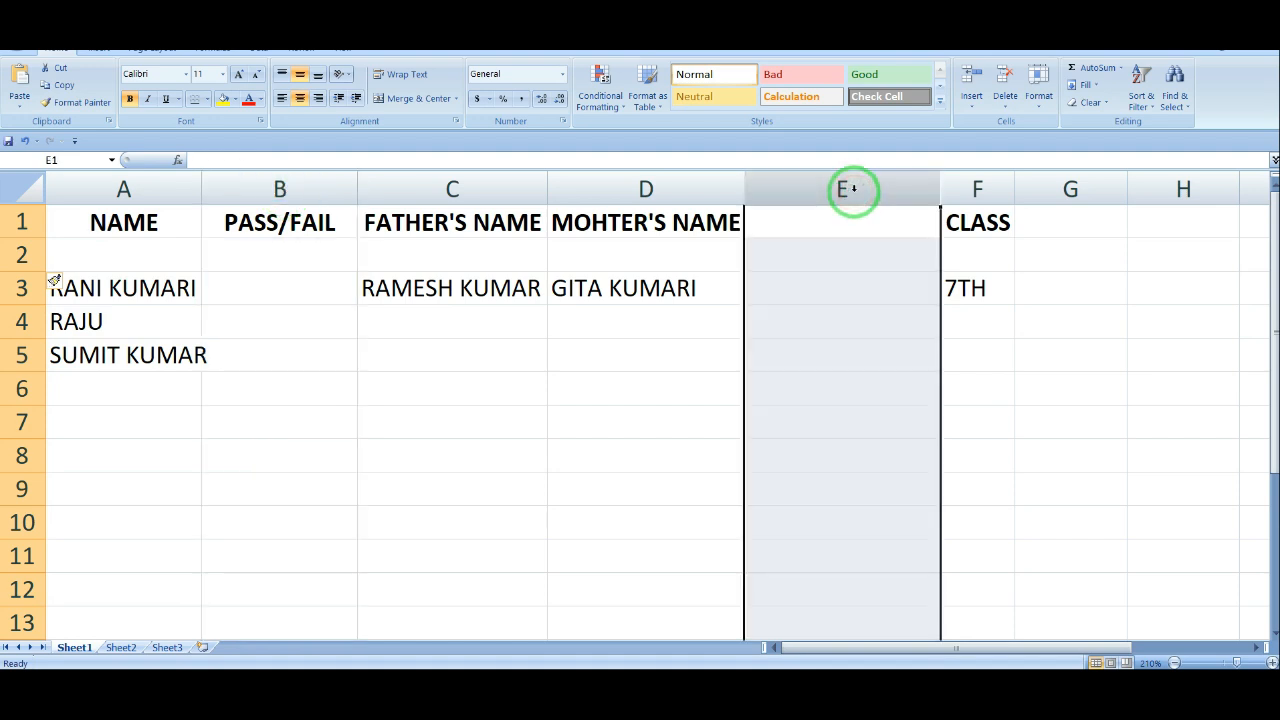
right_click(852, 189)
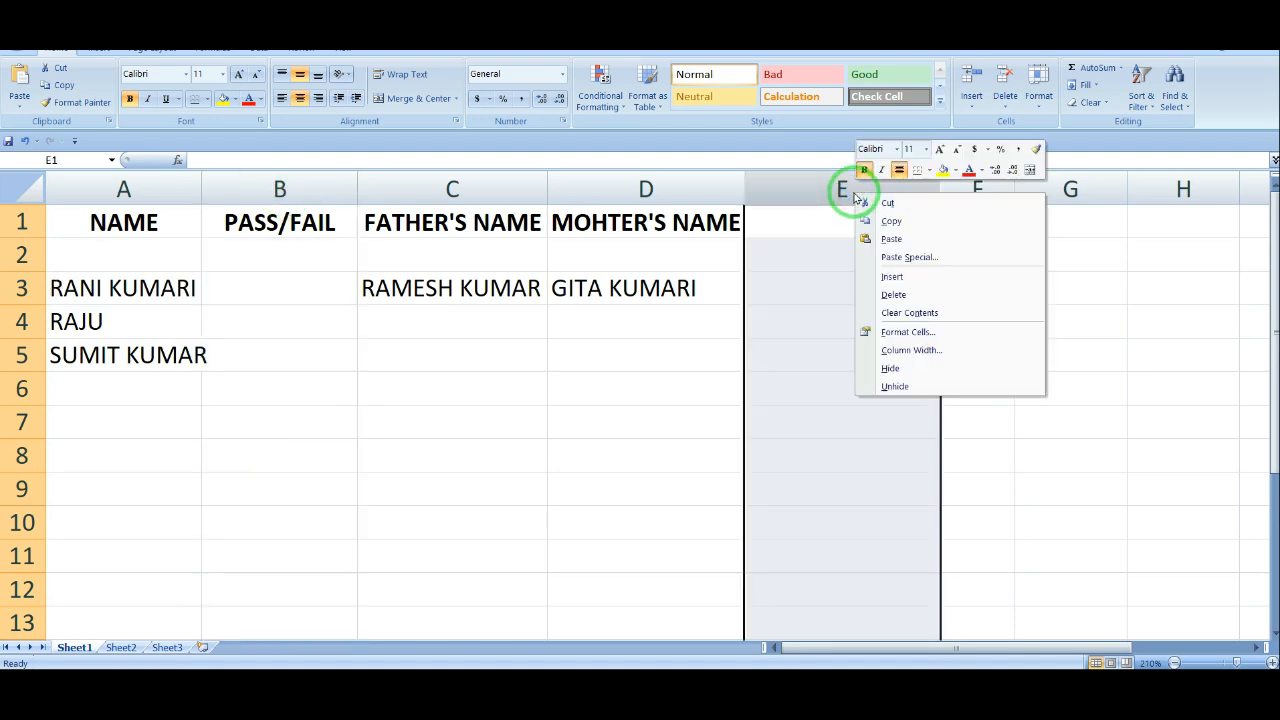
click(883, 294)
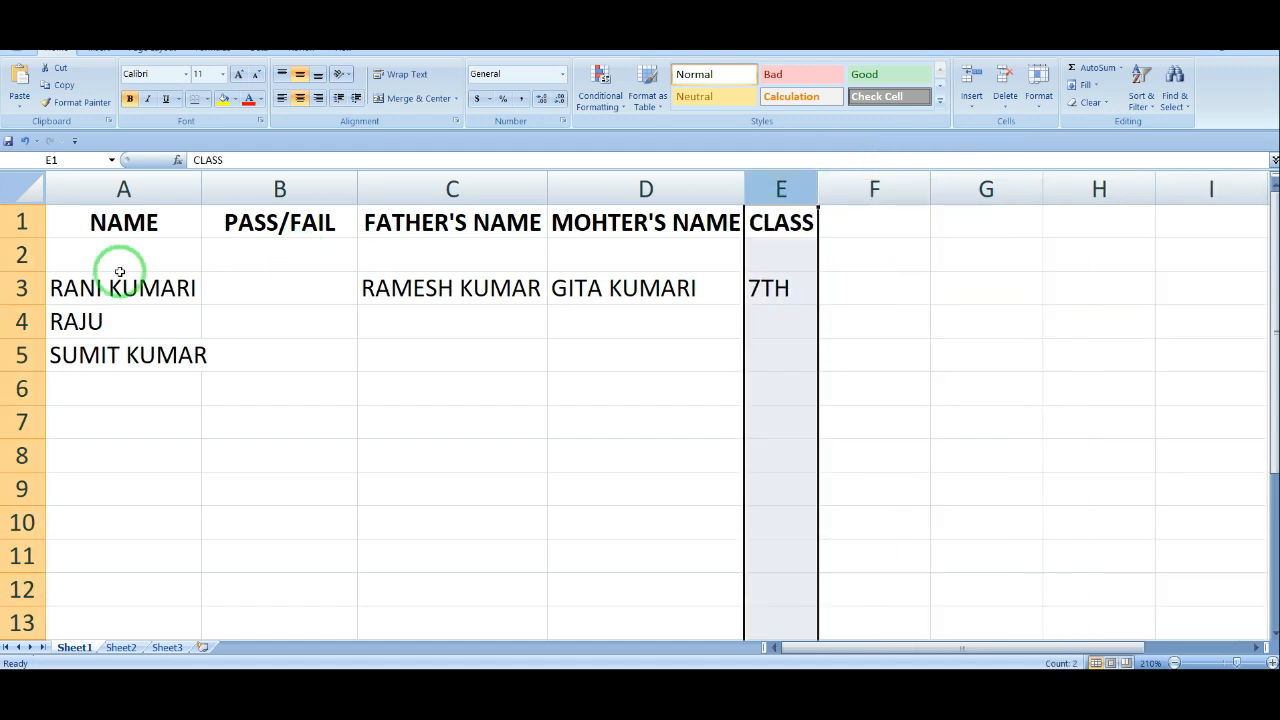
Step: Delete the blank row 2 below the headings
click(24, 258)
right_click(24, 259)
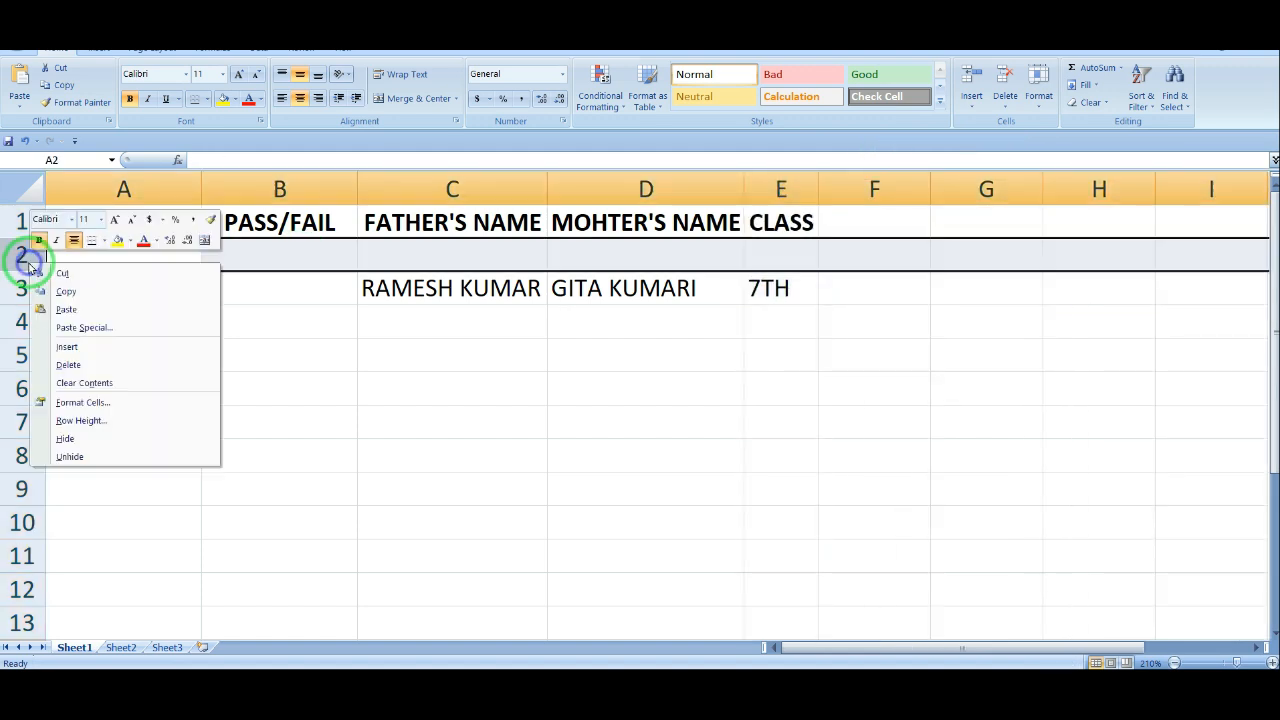
click(45, 364)
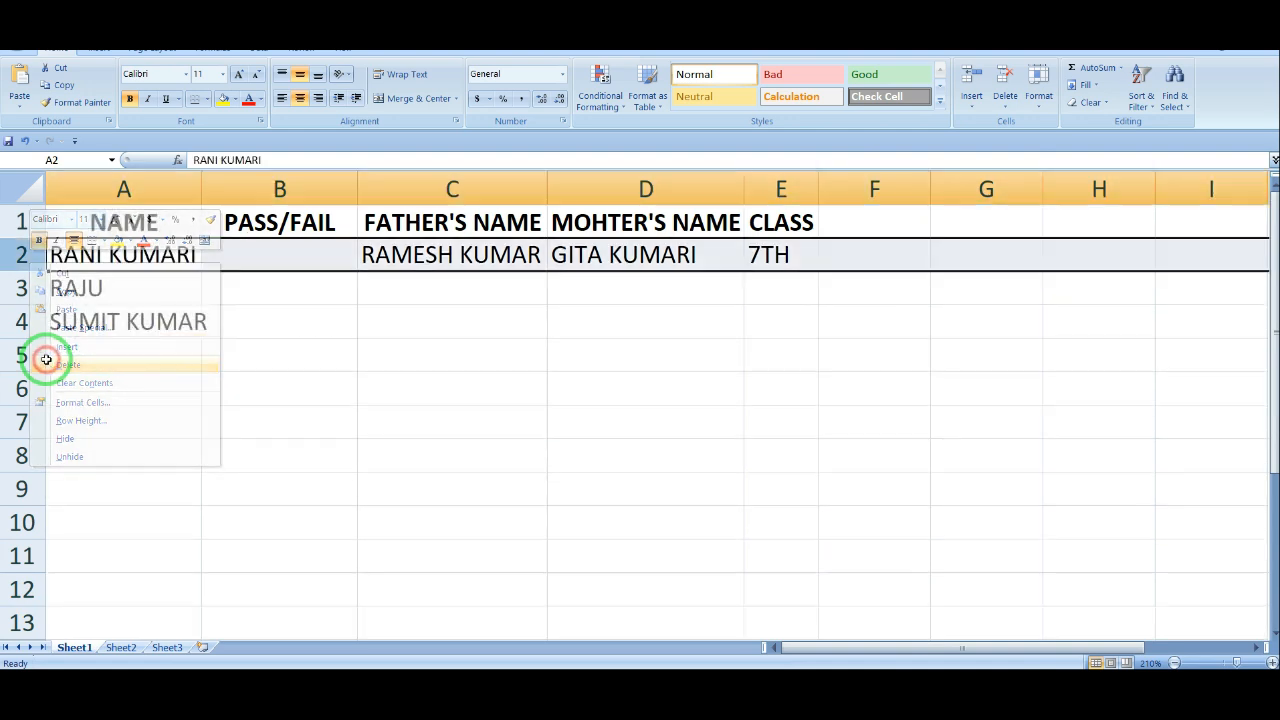